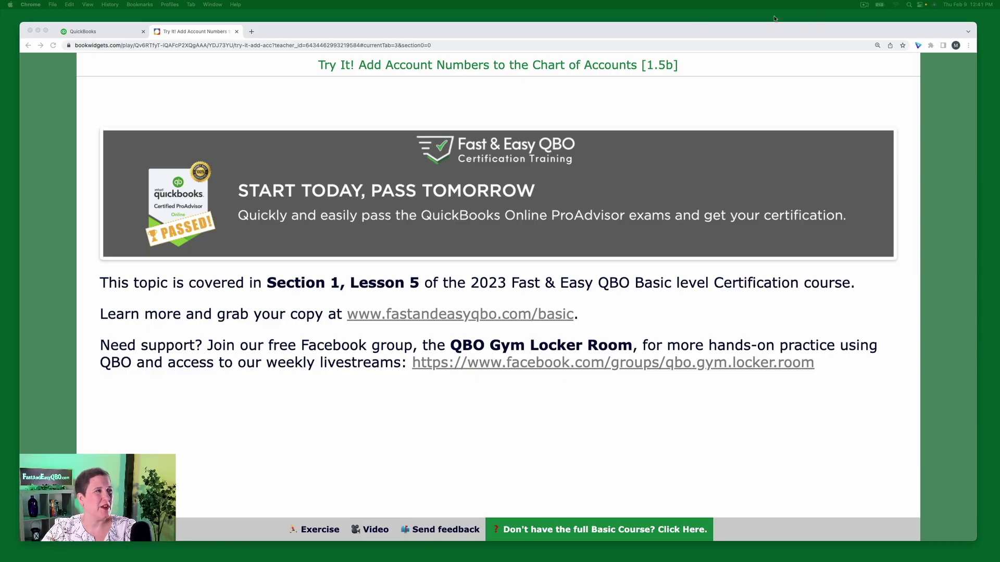
- Open the BookWidgets exercise's 'Start in the Sample Company' step, then switch to the QuickBooks Accountant clients page
click(646, 90)
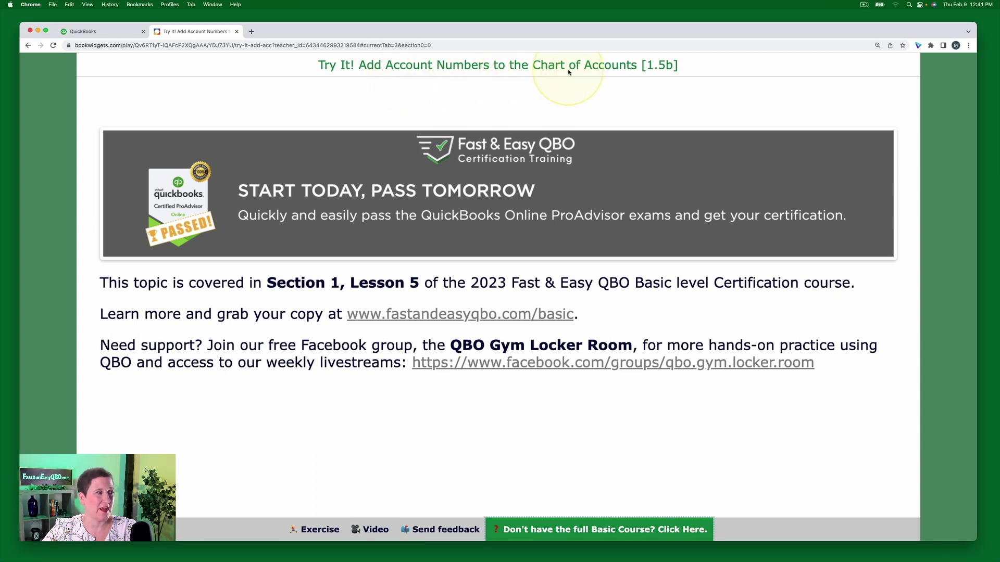
click(321, 530)
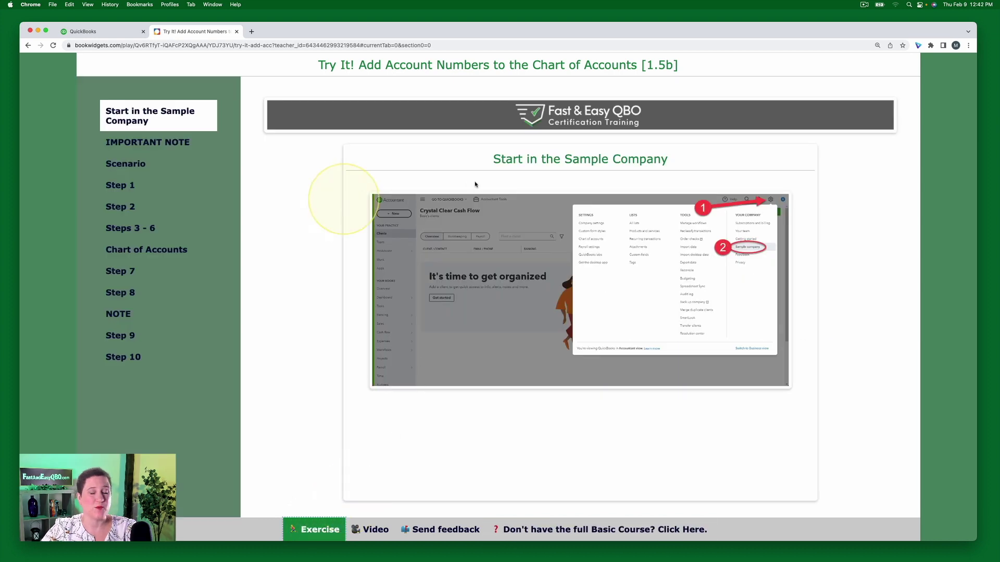
click(104, 32)
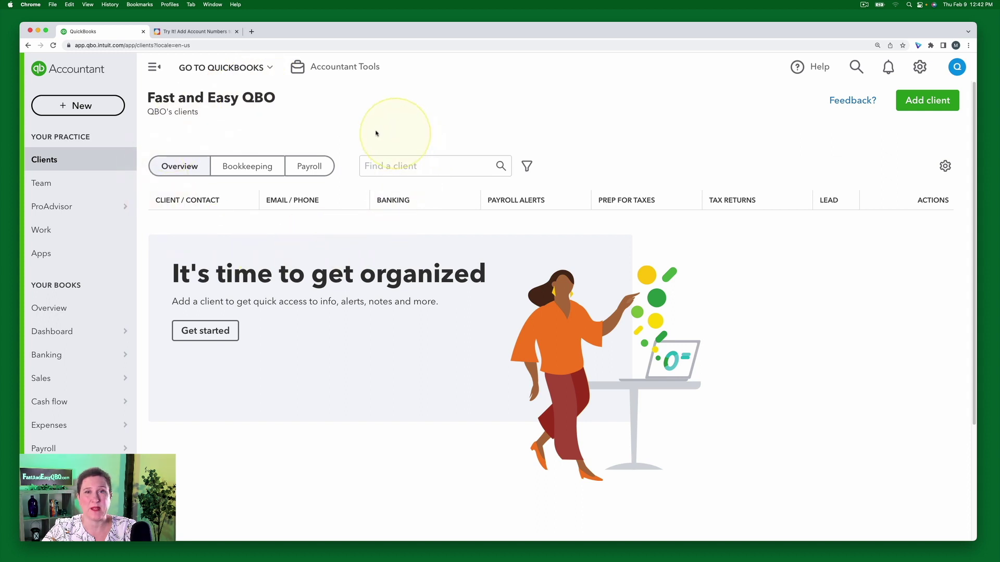
- Open the sample company from the gear menu and confirm with Continue, then return to the exercise
click(919, 66)
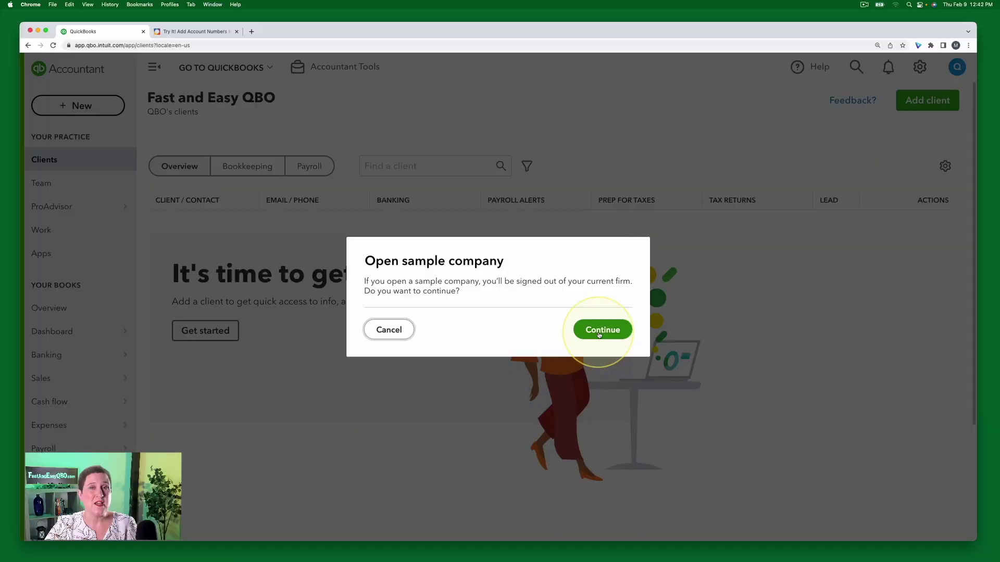
click(602, 330)
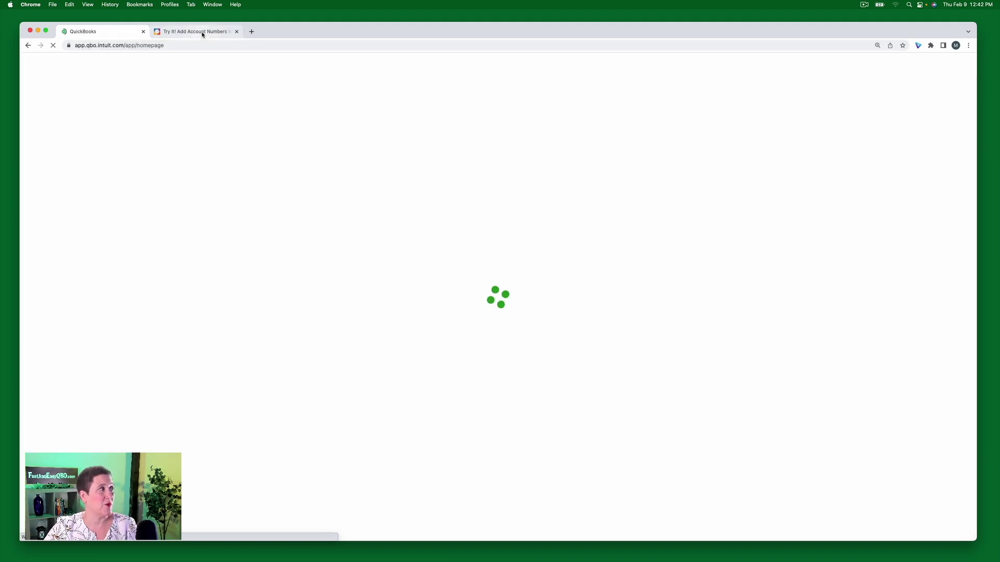
click(202, 32)
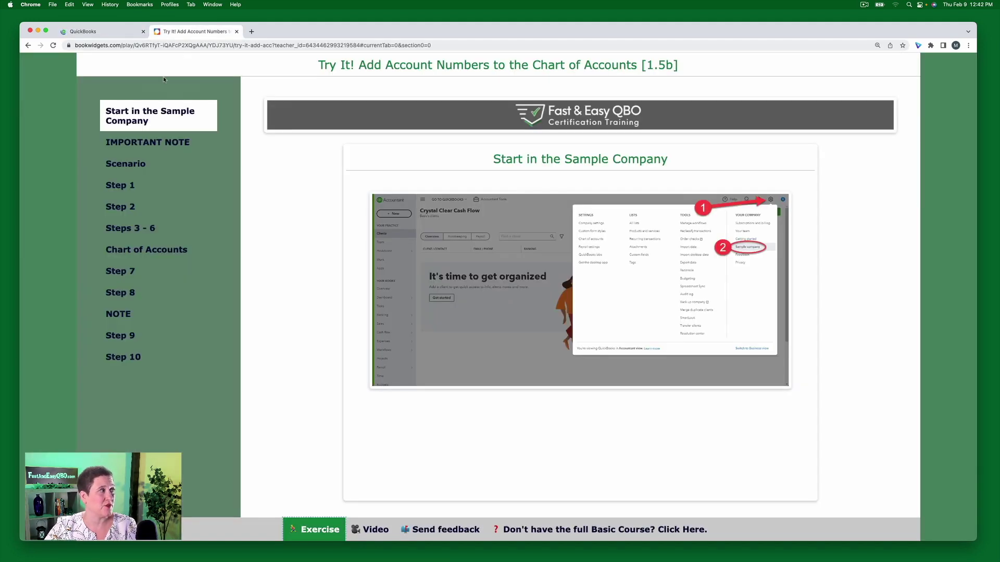
- Read the exercise's Important Note on resetting, then return to Craig's Design and Landscaping Services dashboard
click(176, 141)
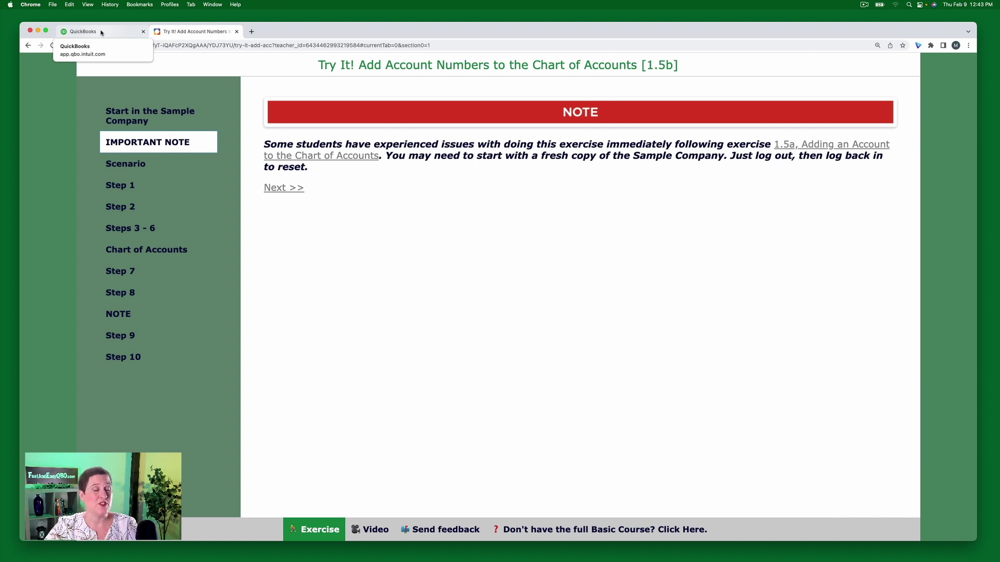
click(101, 32)
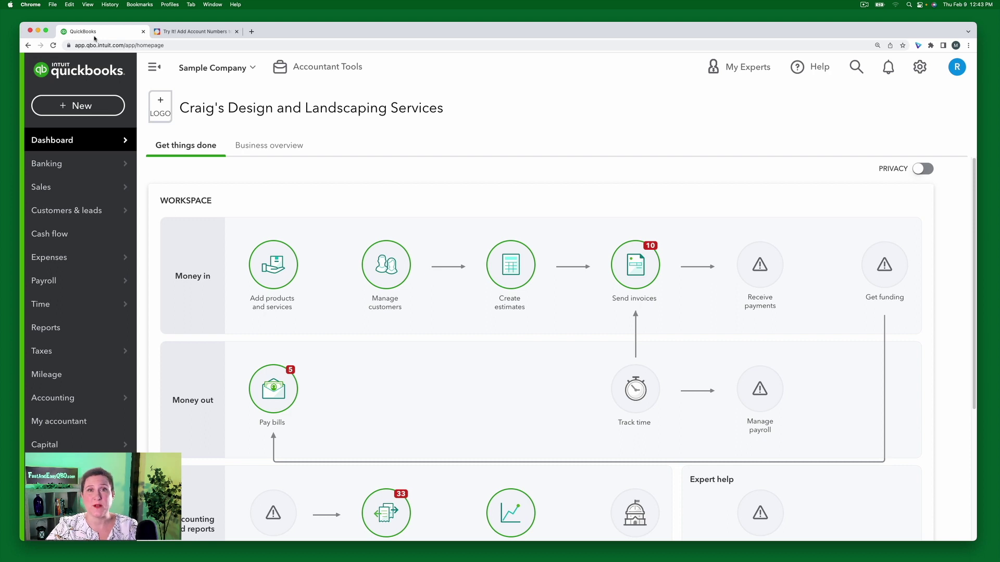
click(957, 68)
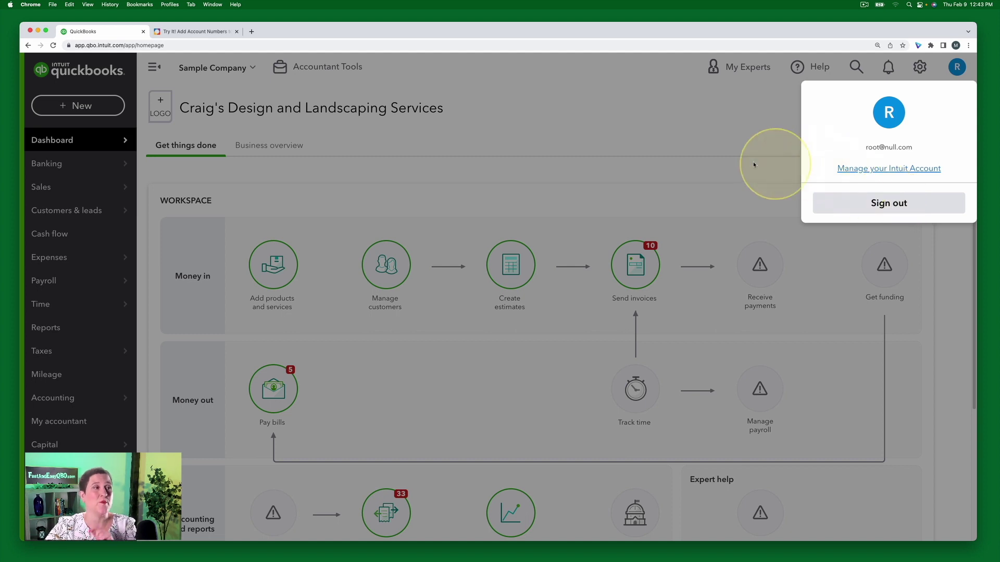
click(756, 141)
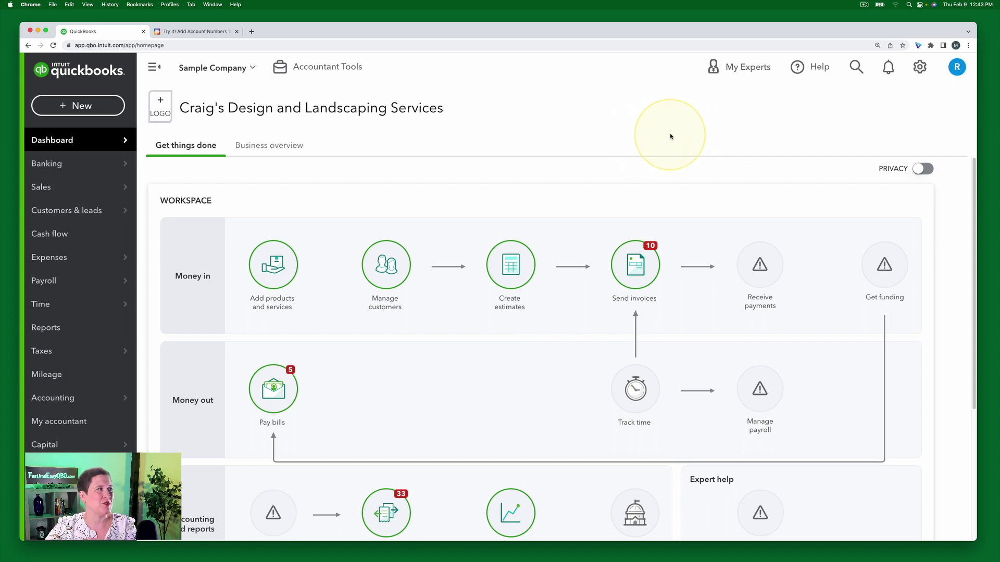
- Review the Scenario's four account numbers and the Step 1 instructions, then return to the QuickBooks dashboard
click(199, 32)
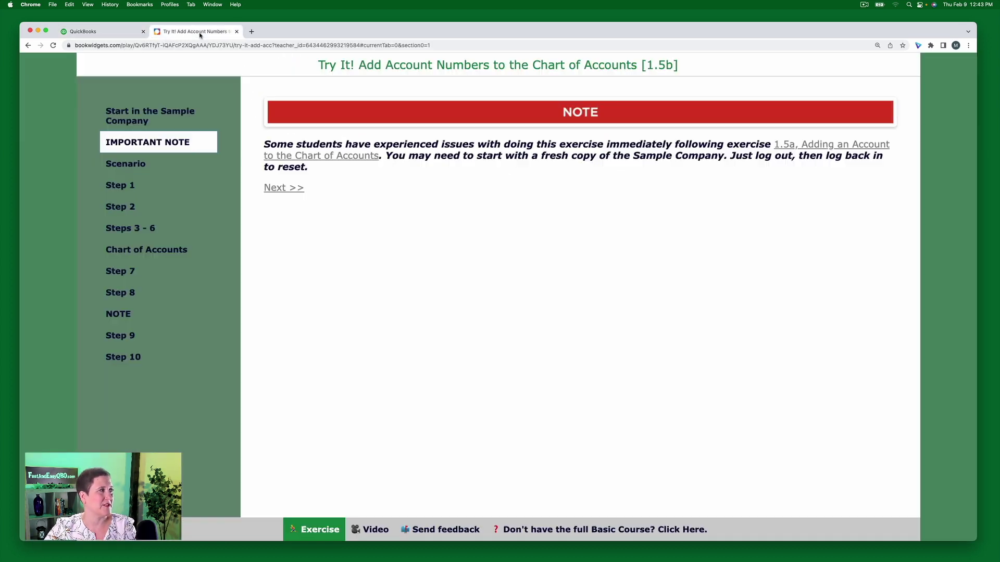
click(128, 163)
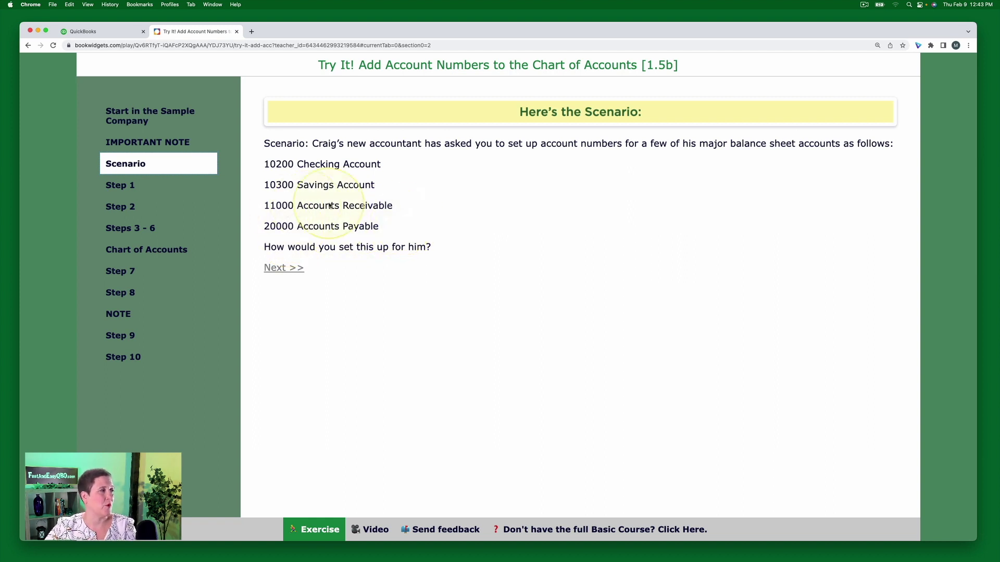
click(121, 188)
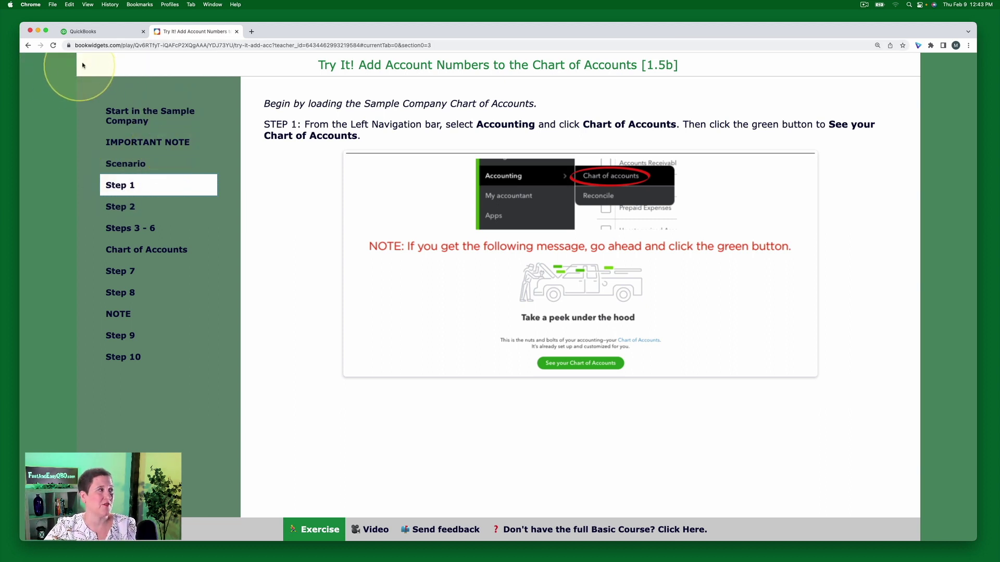
click(100, 32)
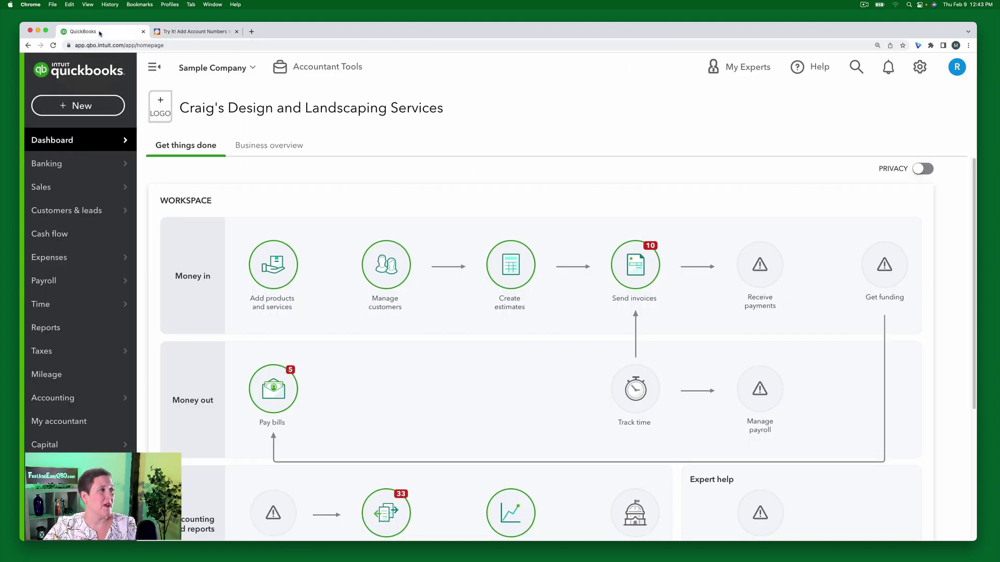
click(191, 31)
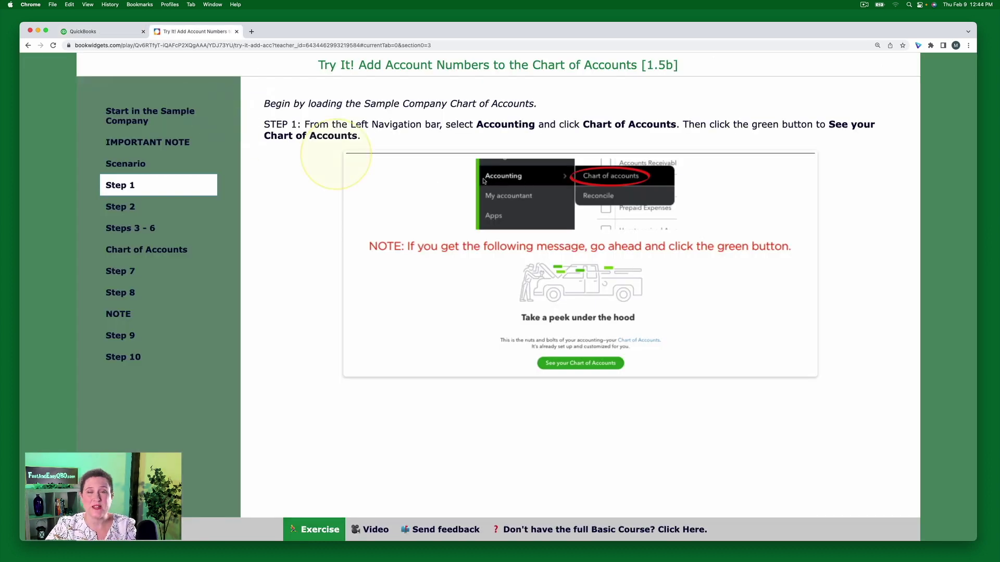
click(98, 33)
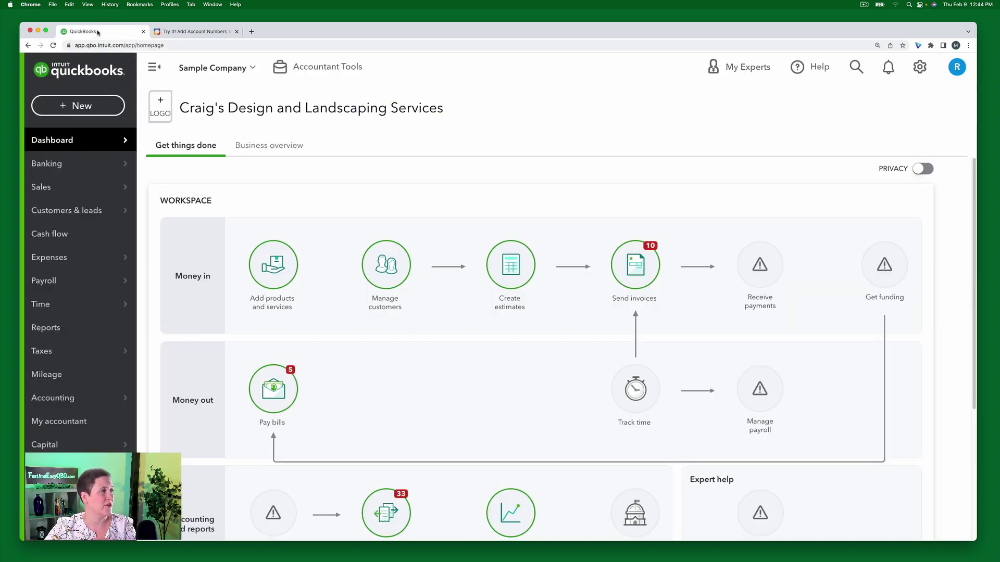
- Open Accounting > Chart of accounts and show the full list of 250 accounts, then return to the exercise
mouse_move(60, 397)
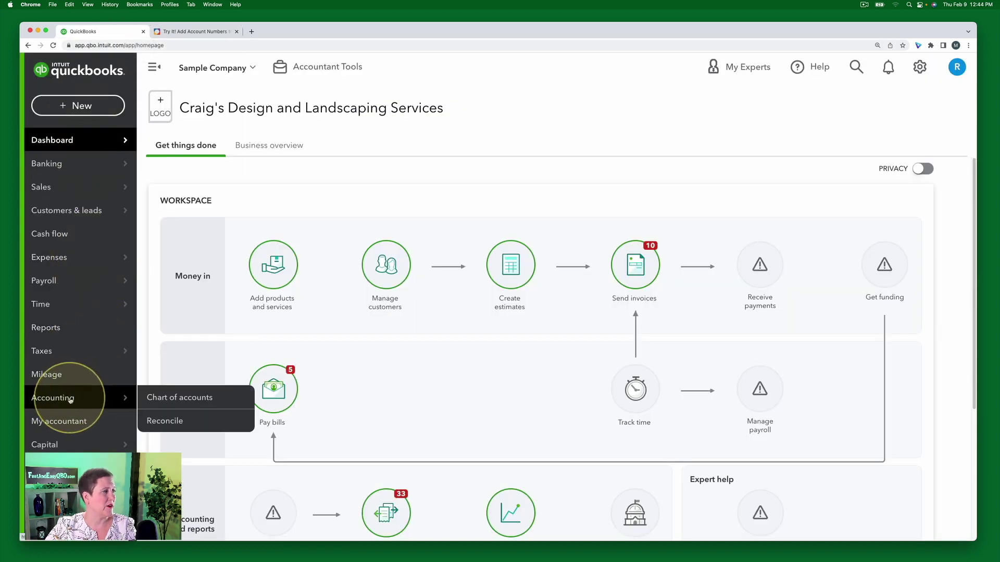
click(174, 396)
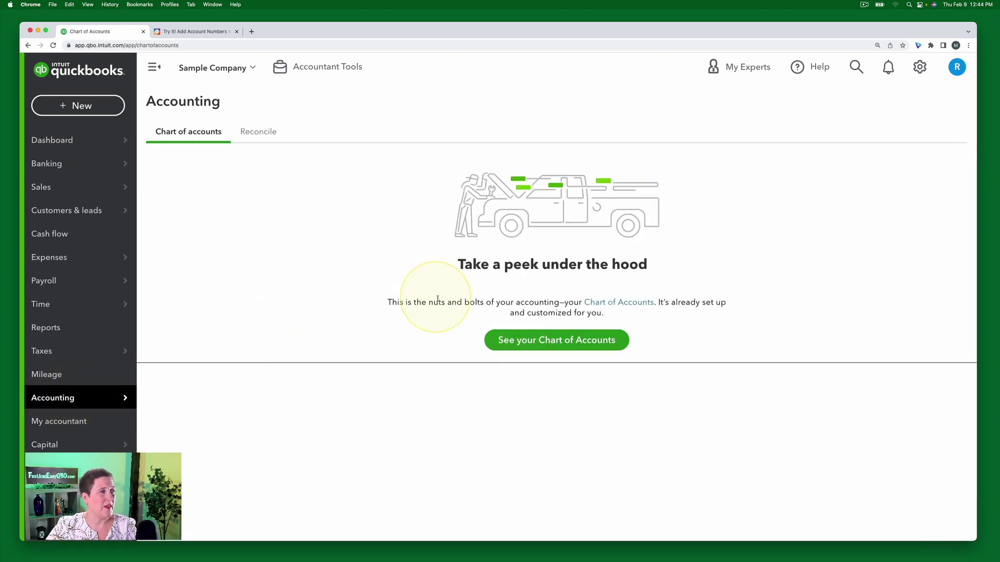
click(533, 339)
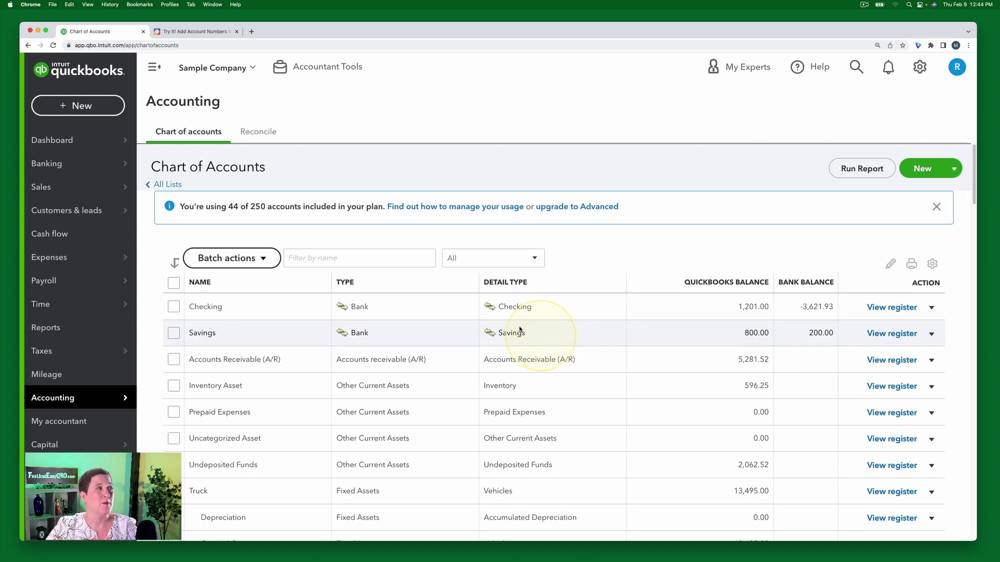
click(207, 32)
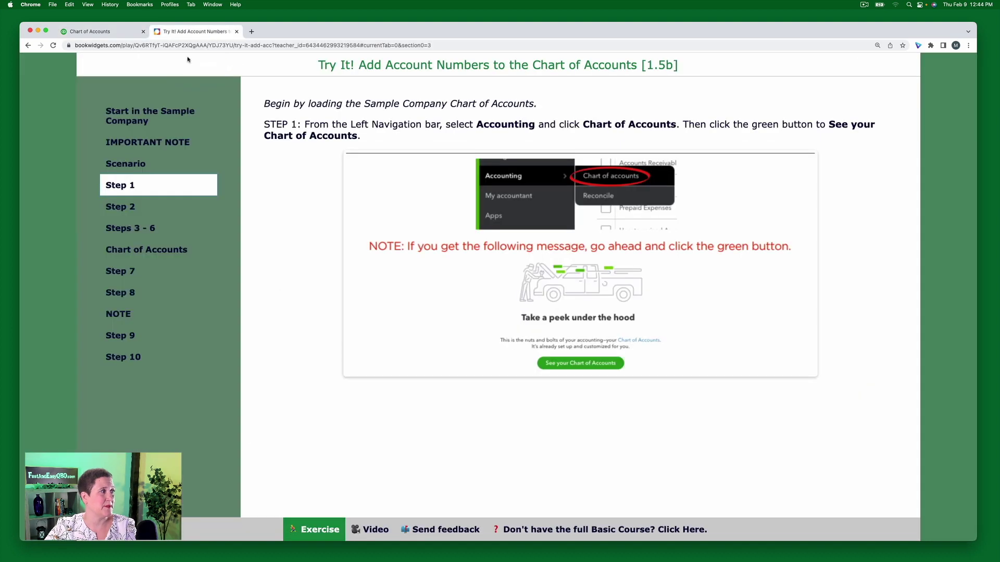
- Read Step 2 on turning on account numbers, then return to the Chart of Accounts
click(126, 207)
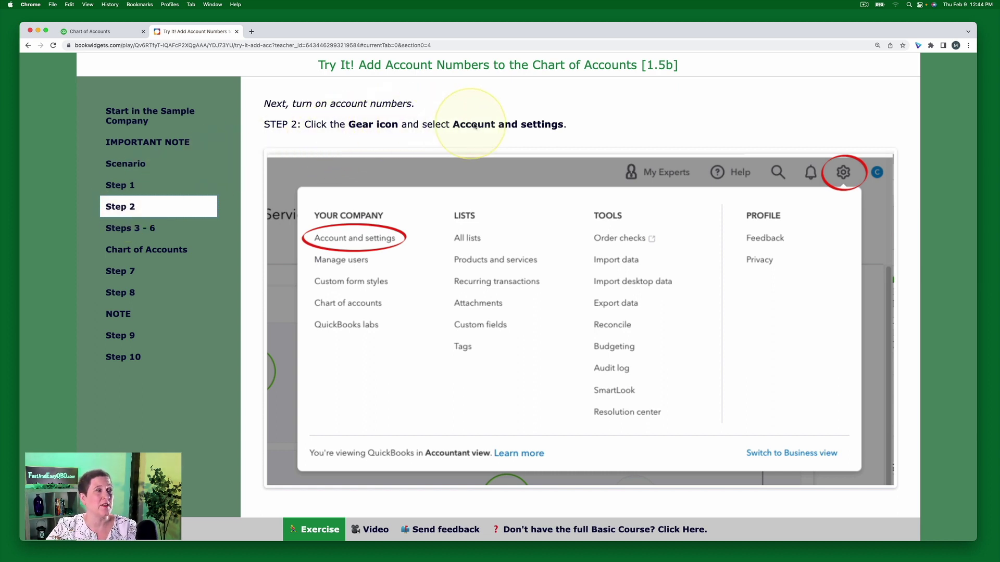
click(111, 35)
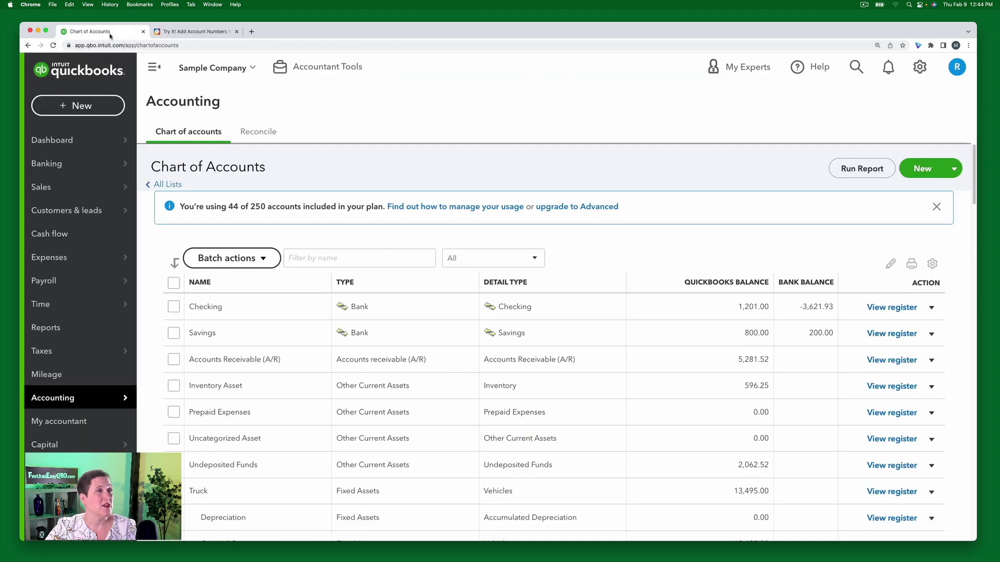
- Open Account and settings from the gear menu, then return to the Step 2 instructions
click(919, 68)
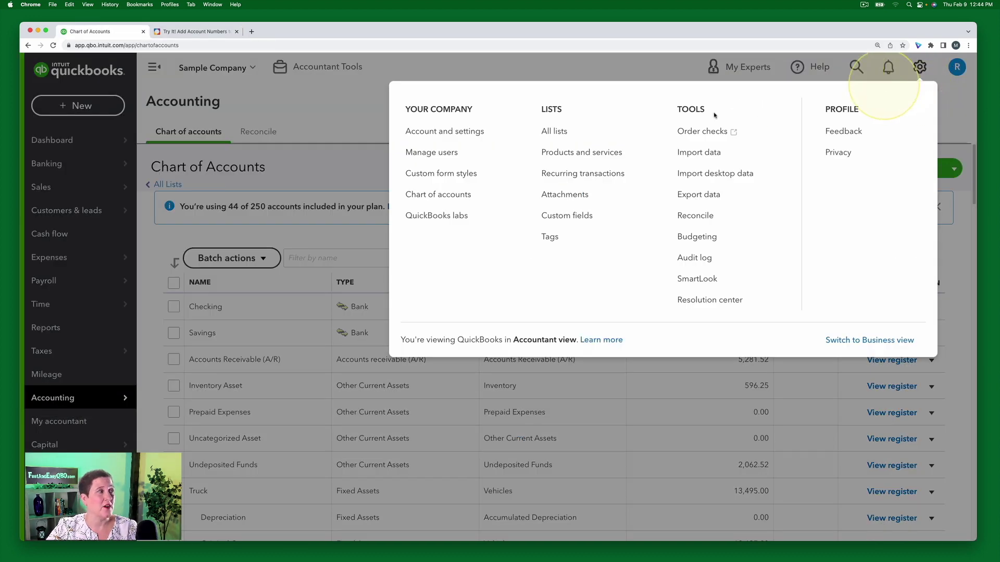
click(456, 137)
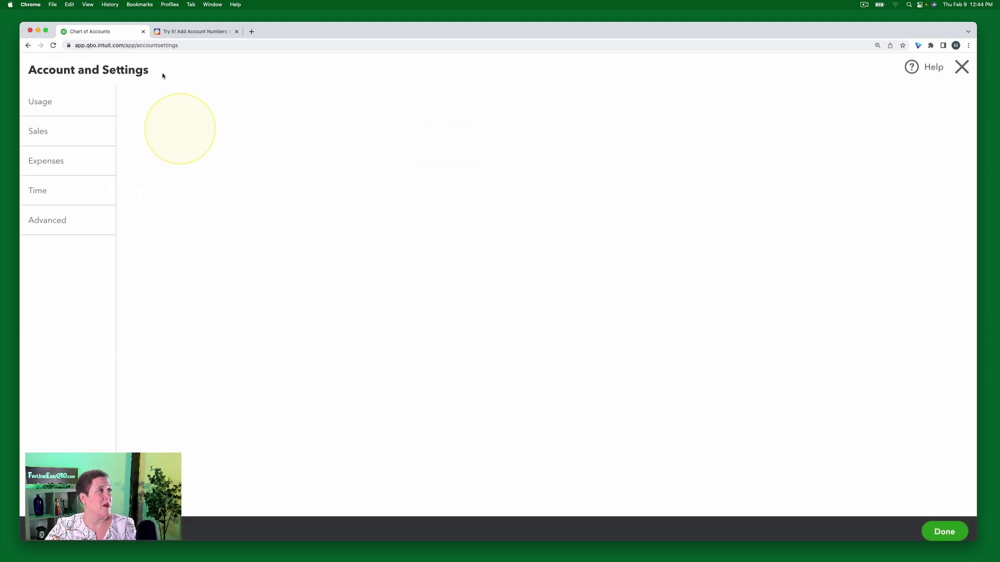
click(190, 32)
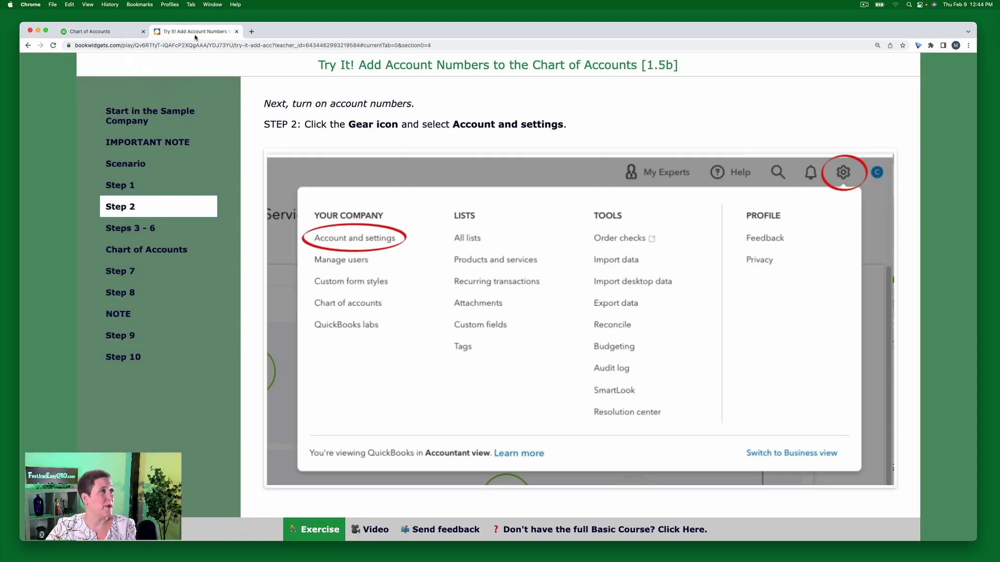
- Review the Steps 3–6 instructions on enabling account numbers, then return to Account and Settings
click(136, 231)
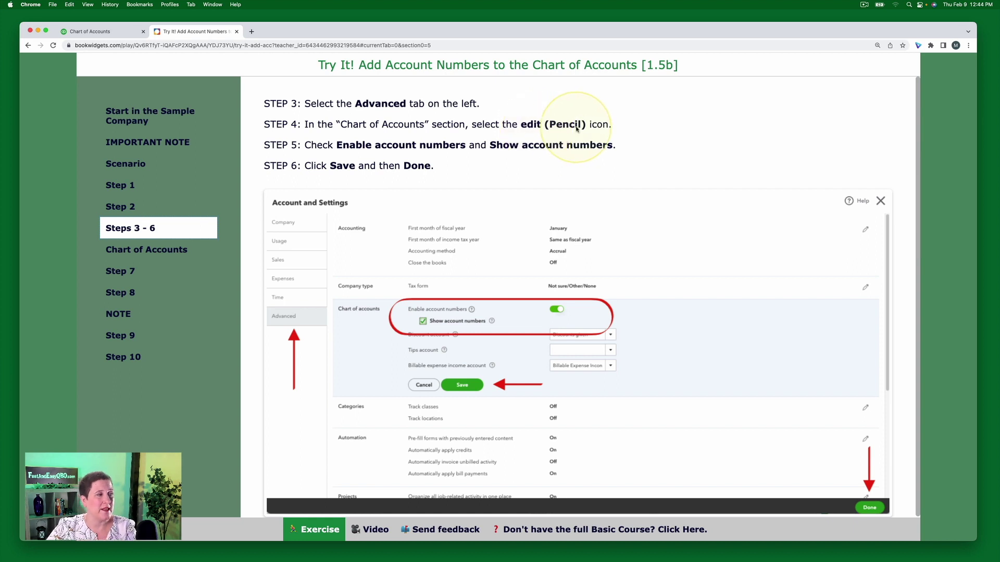
click(100, 33)
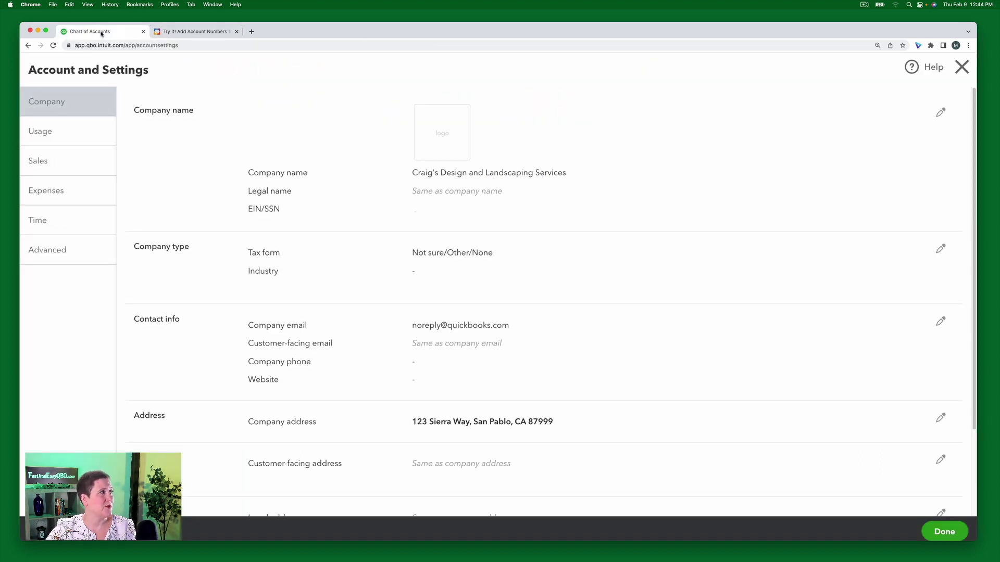
- Under Advanced, switch on Enable account numbers with Show account numbers checked, save, and click Done
click(56, 254)
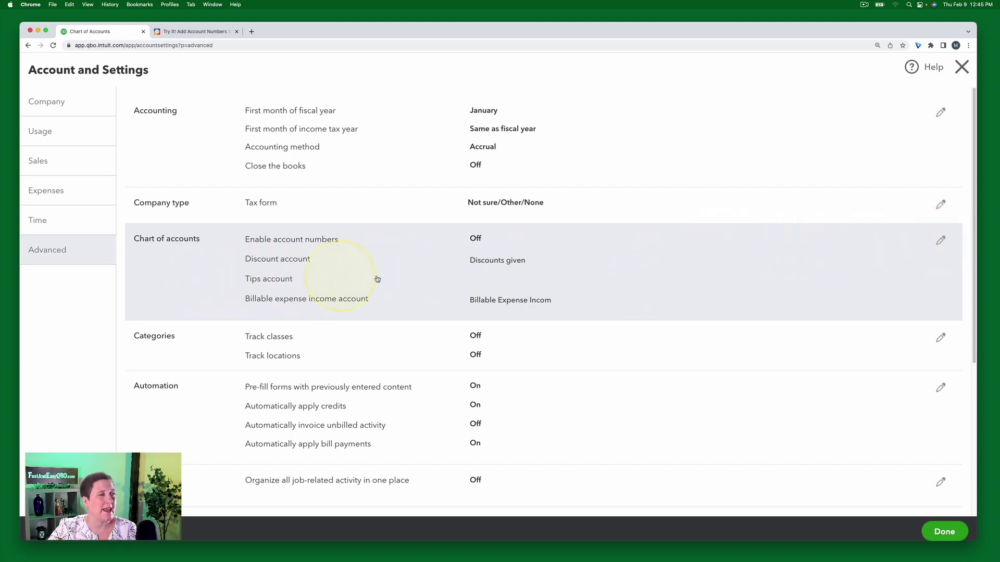
click(623, 267)
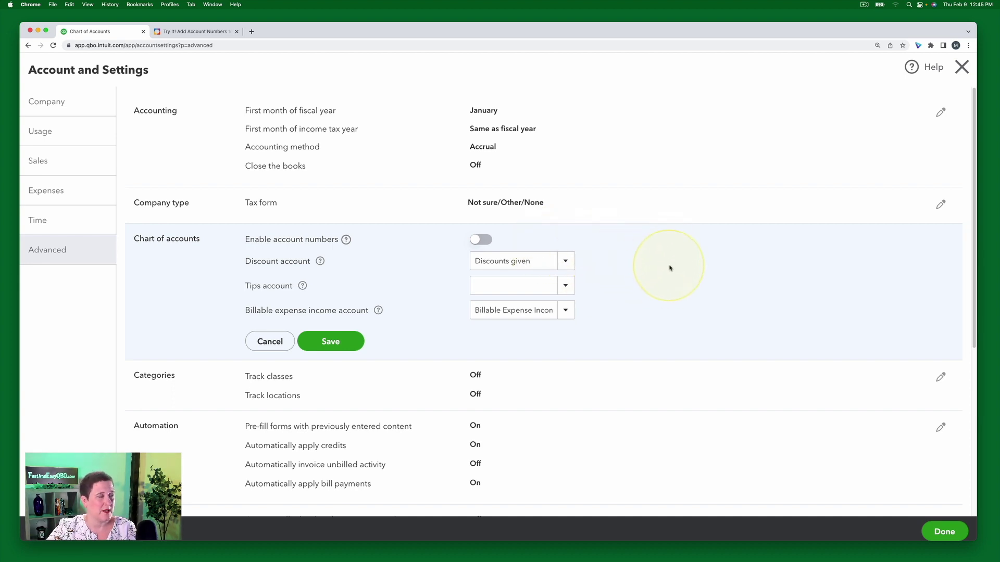
click(487, 240)
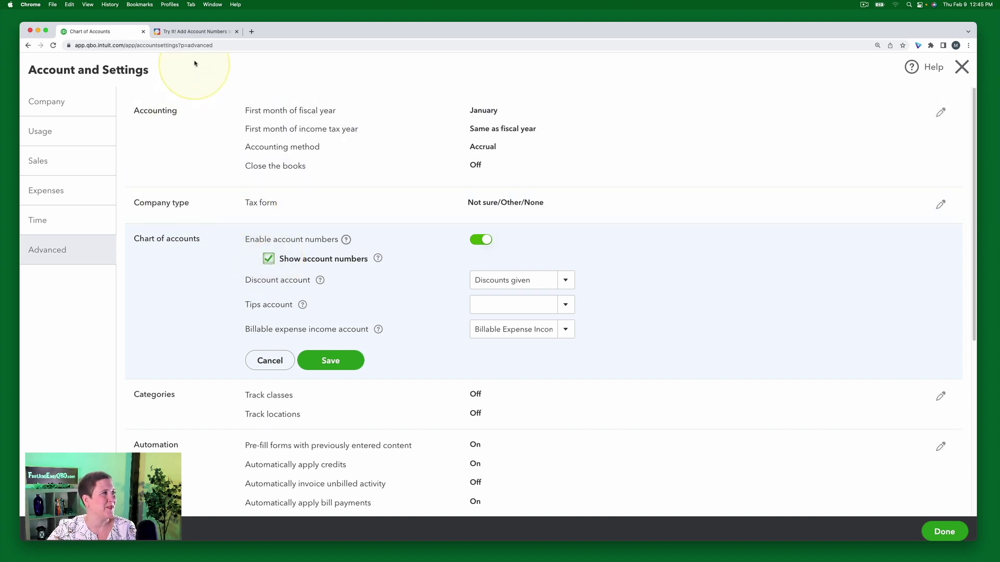
click(197, 32)
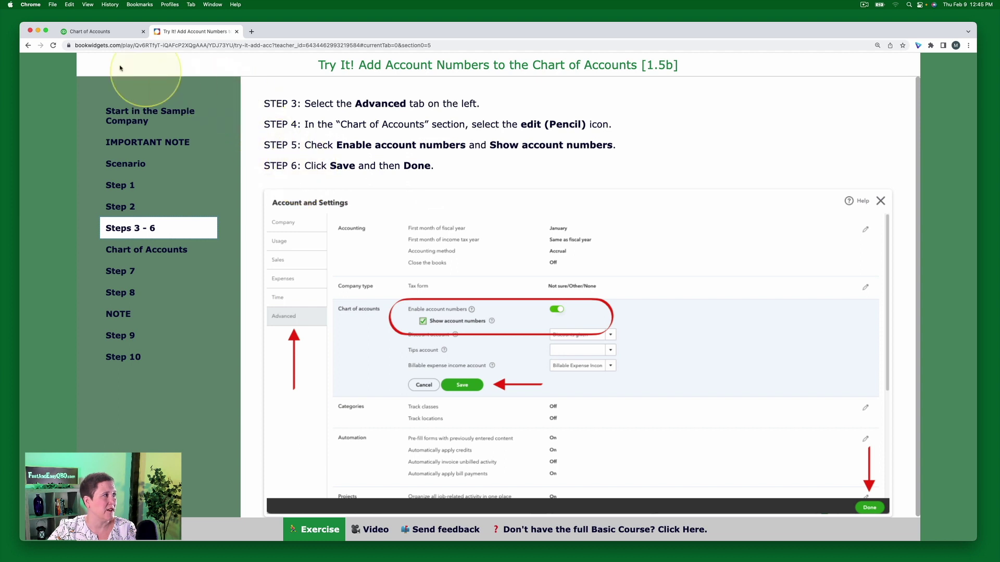
click(104, 32)
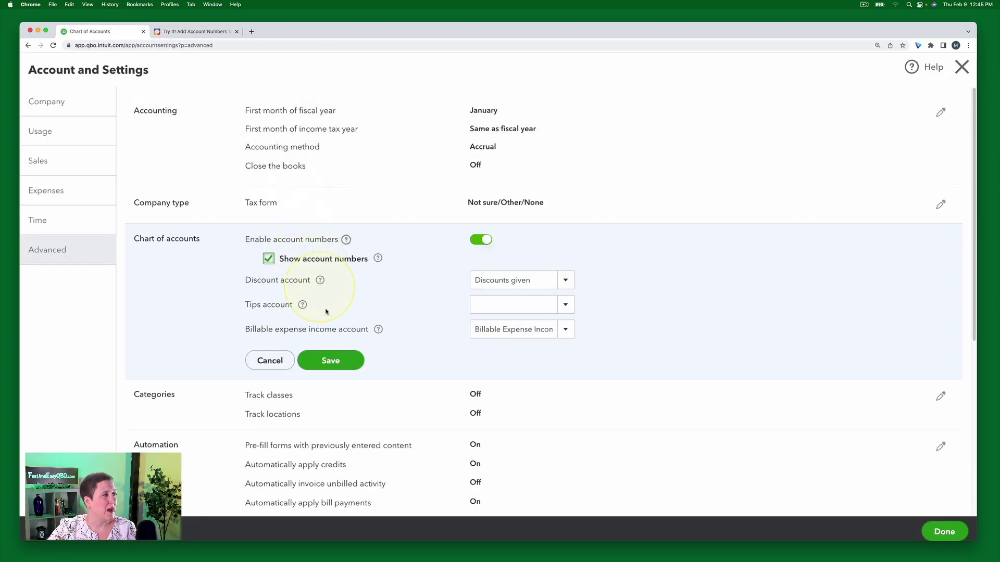
click(332, 361)
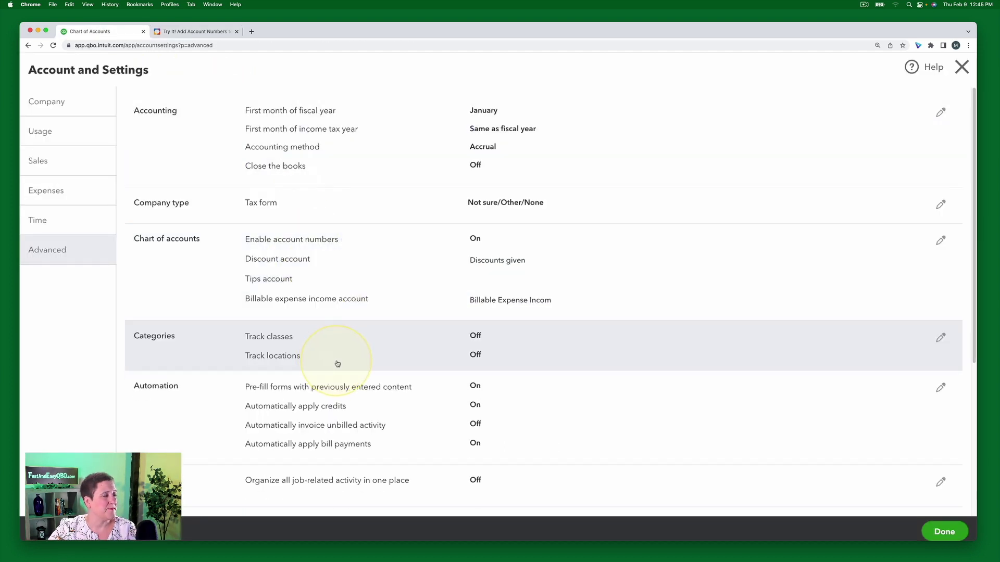
click(941, 531)
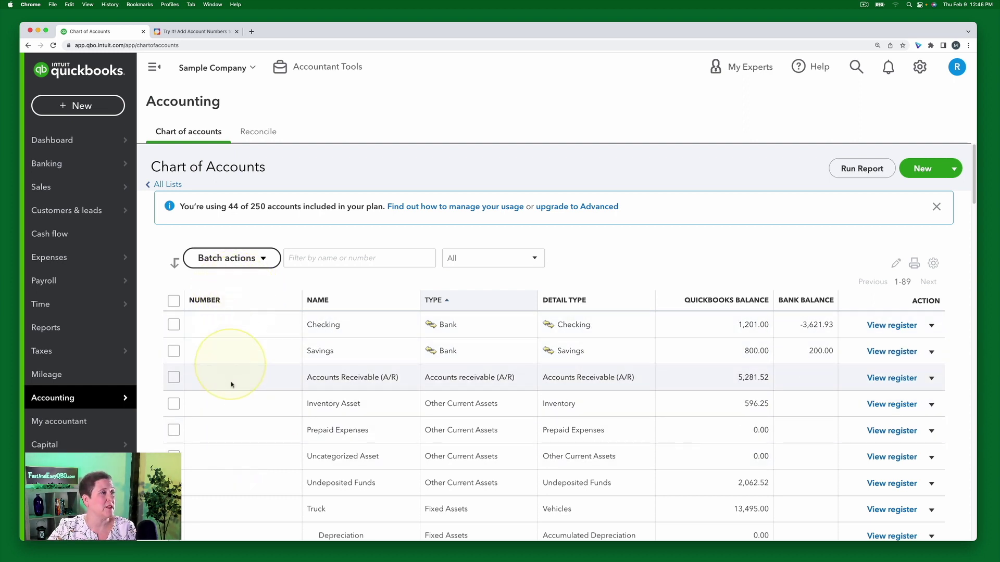
- Read the Chart of Accounts note and Step 7 on editing Checking, then open the Checking account's actions
click(199, 32)
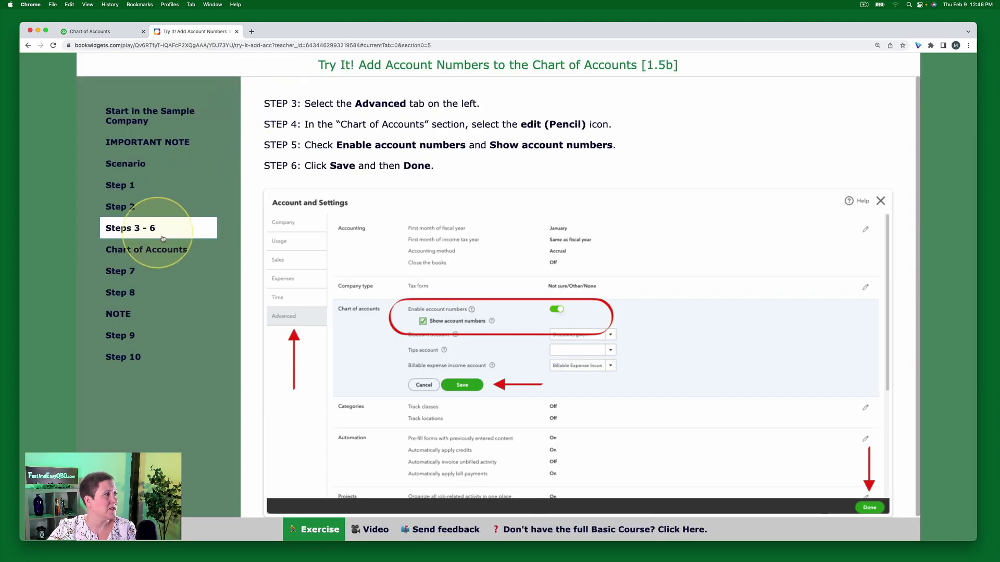
click(155, 251)
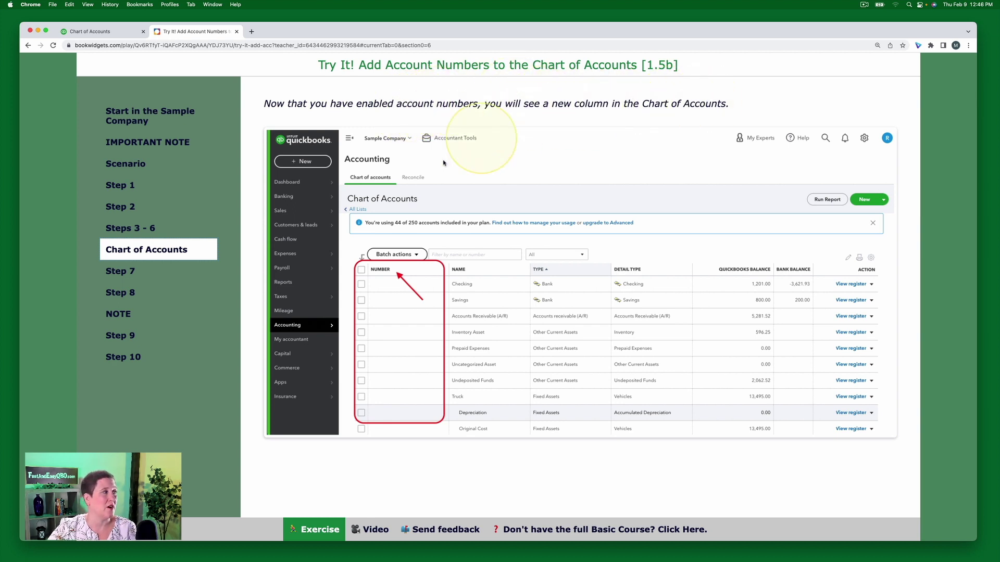
click(128, 280)
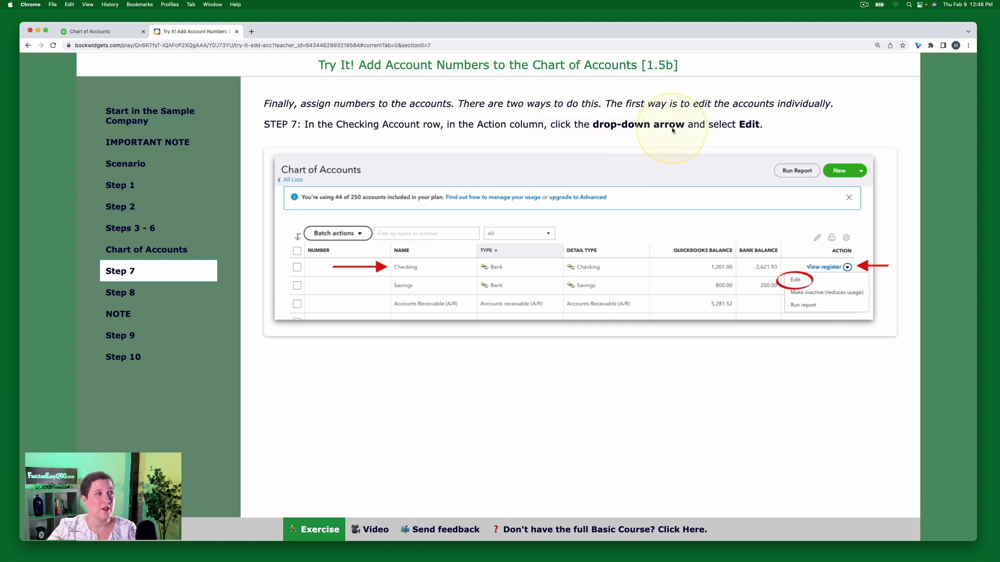
click(113, 32)
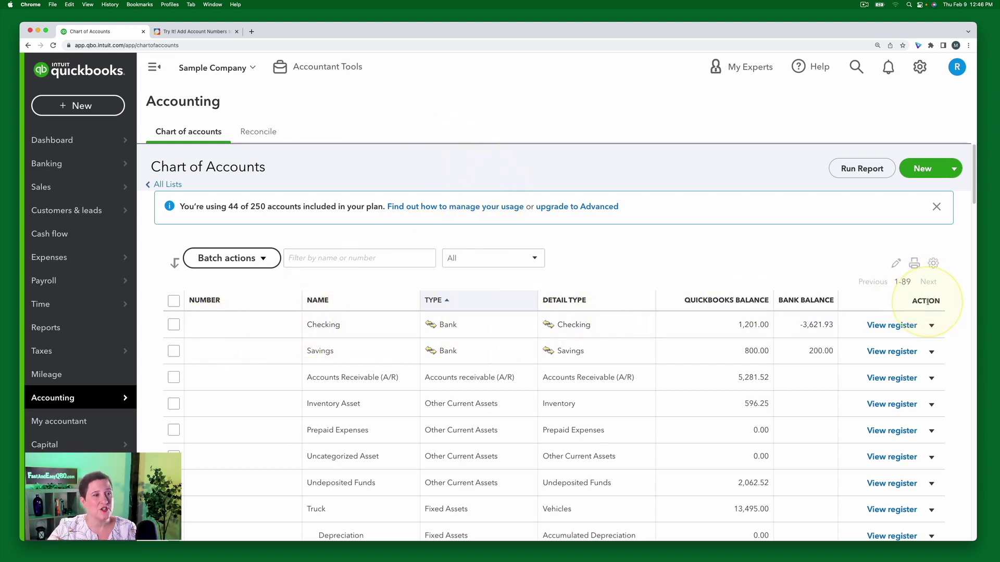
click(931, 327)
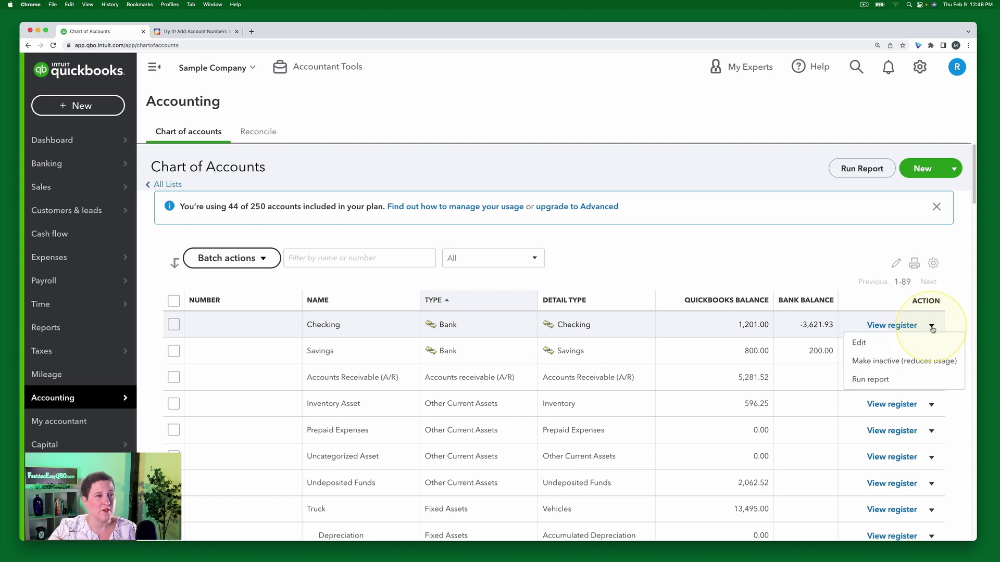
- Open the Checking account's edit panel, select its empty Account number field, then check the exercise instructions
click(874, 348)
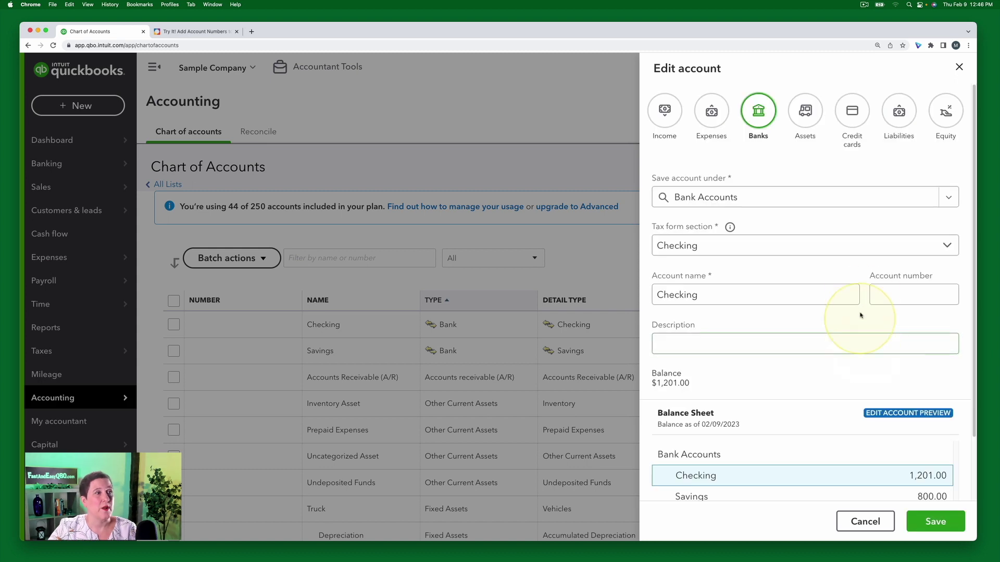
click(929, 293)
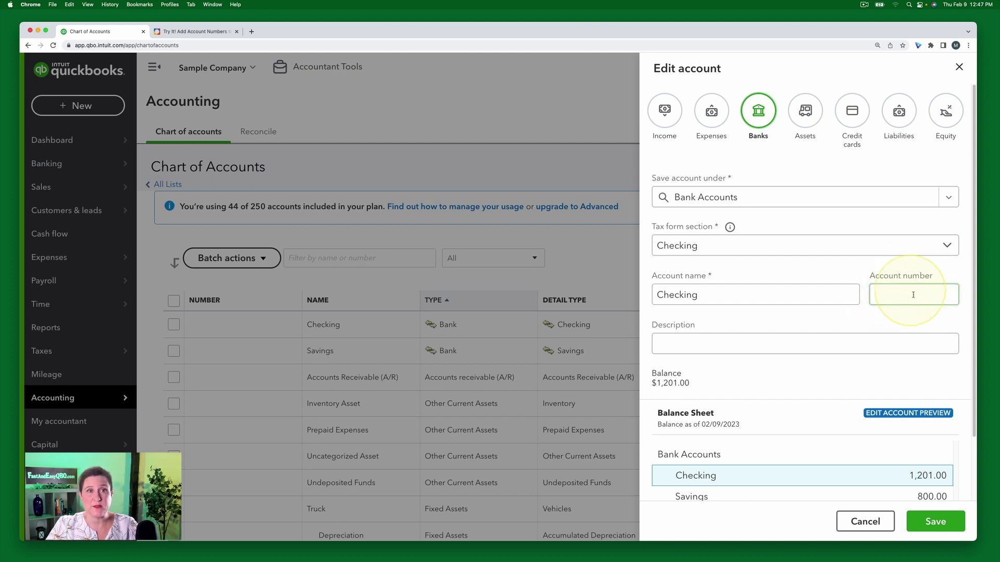
click(201, 33)
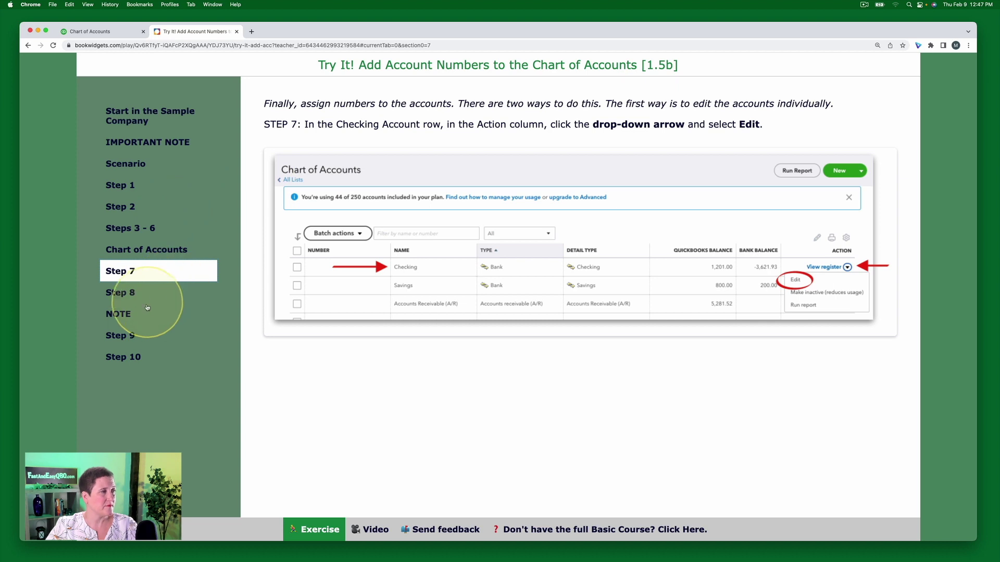
- Show Step 8, which says to enter 10200 as the Checking account number and save
click(112, 292)
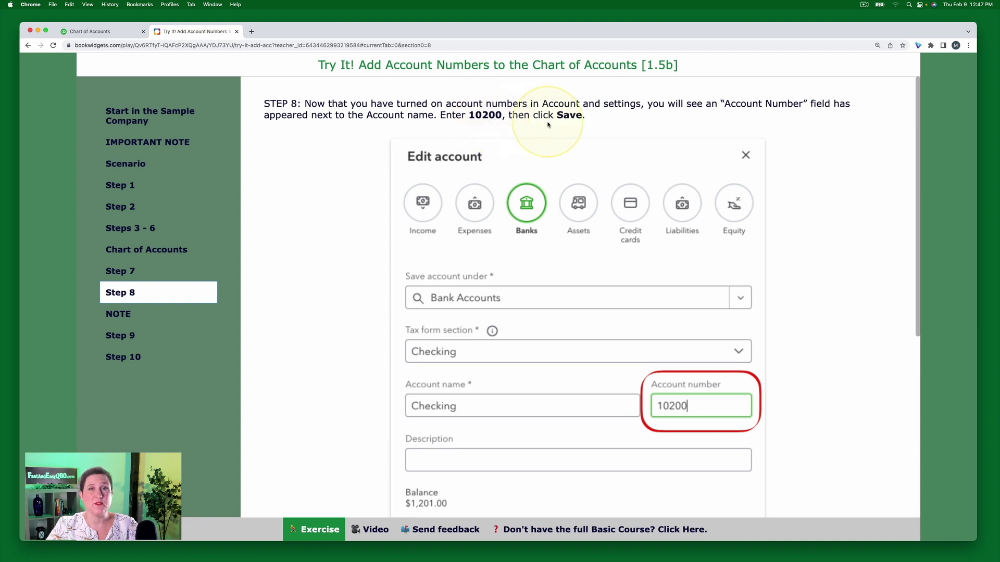
- Enter 10200 in the Checking account's Account number field
click(111, 32)
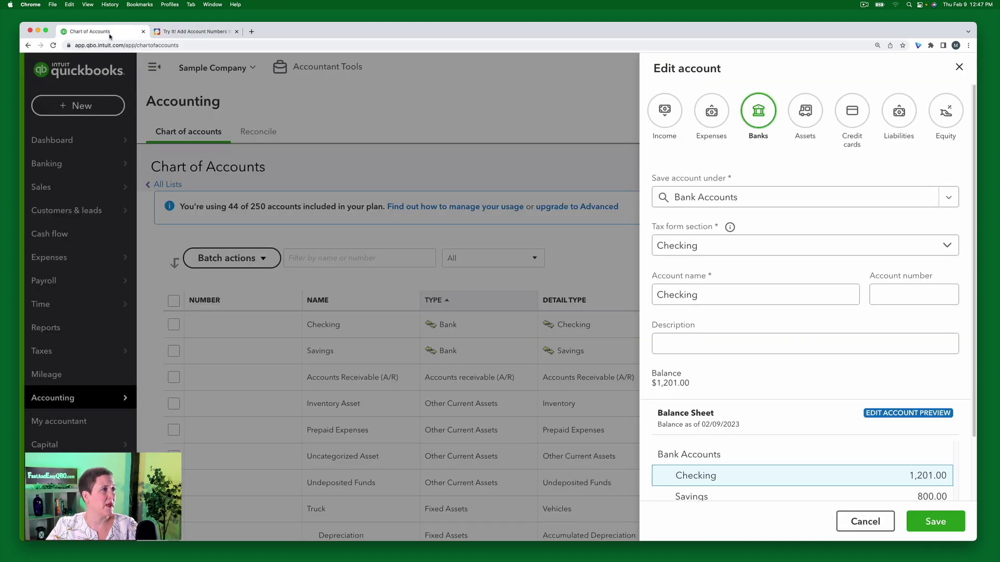
click(893, 293)
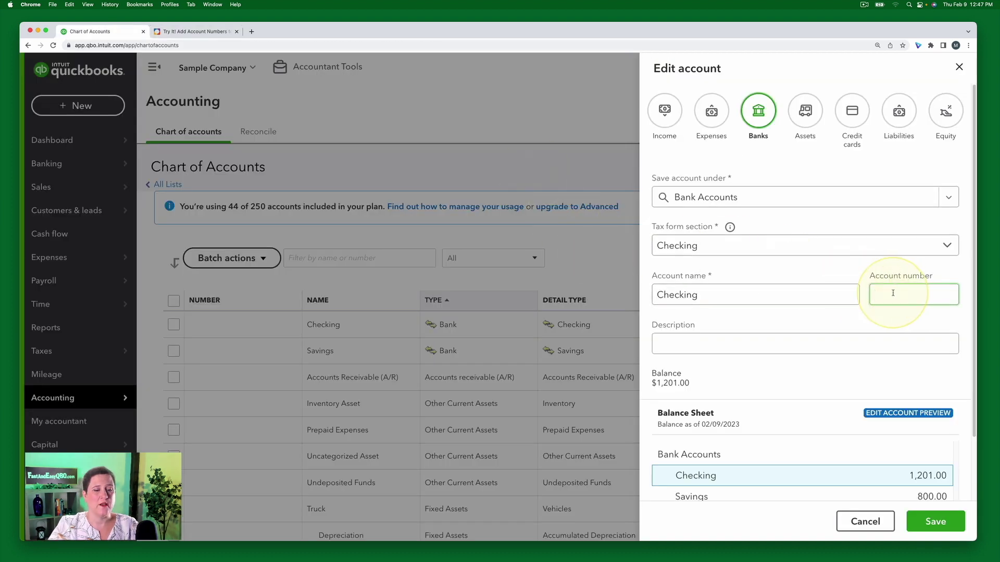
text(1020)
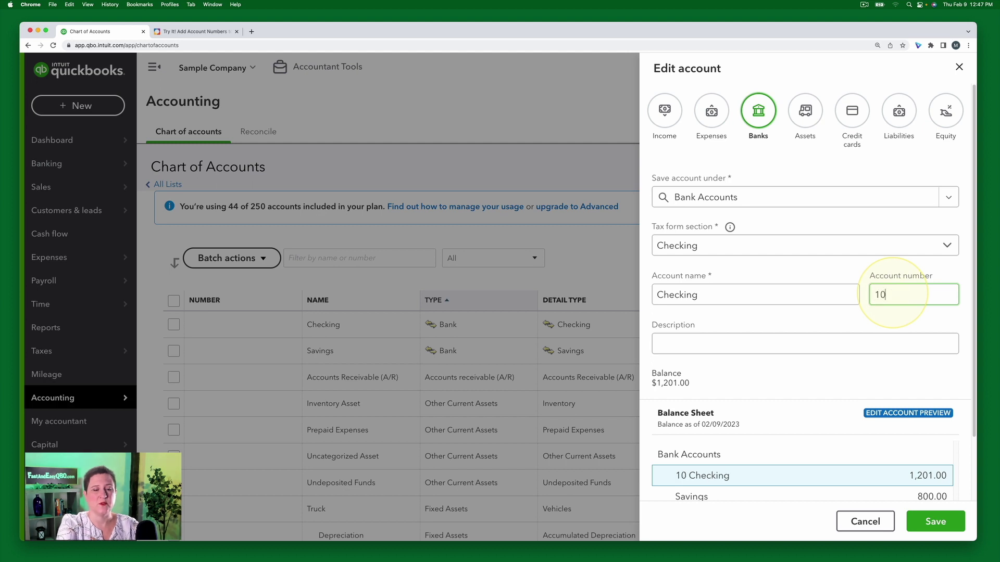
text(0)
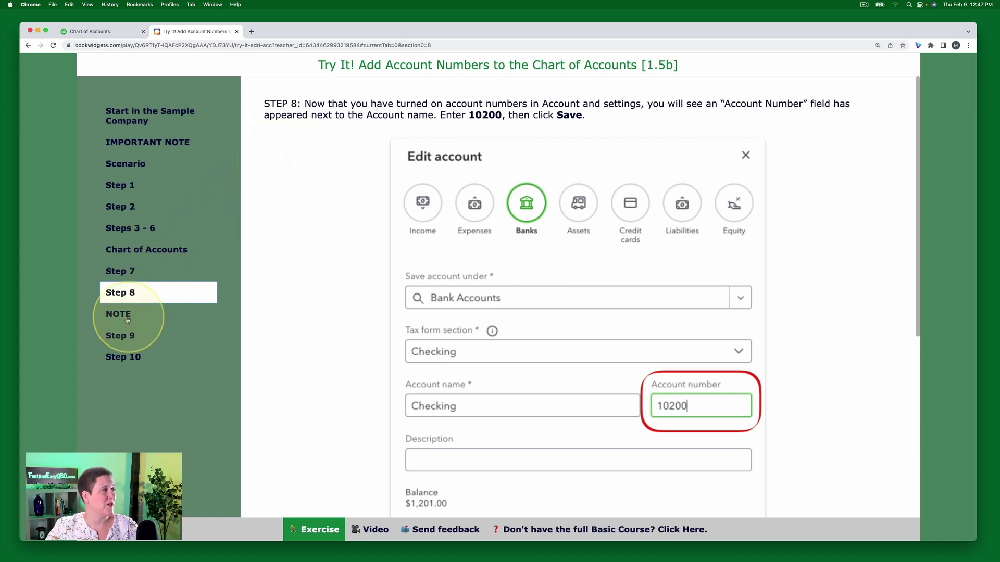
- Read the NOTE on numbers showing in account names, then go back to the Chart of Accounts
click(156, 314)
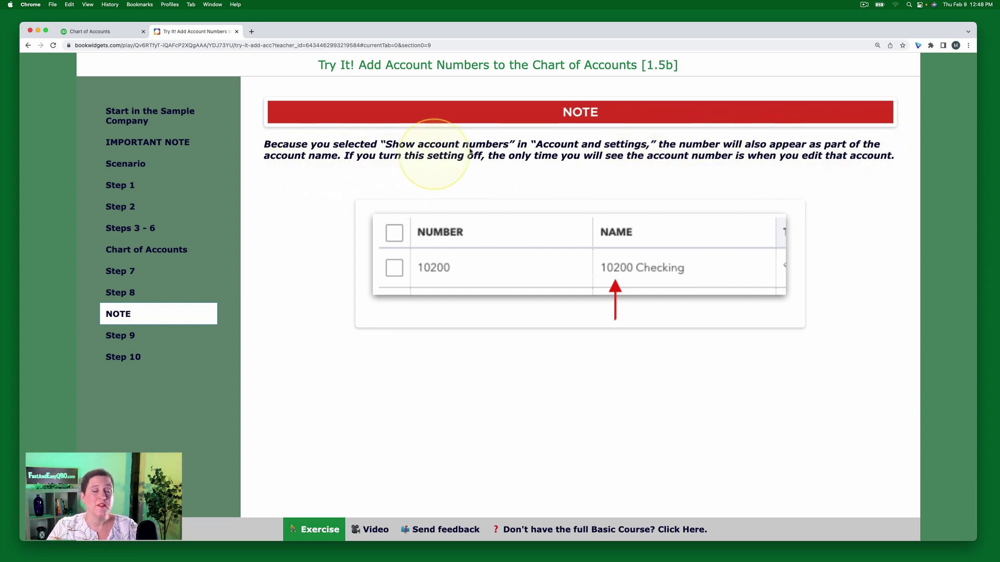
click(114, 35)
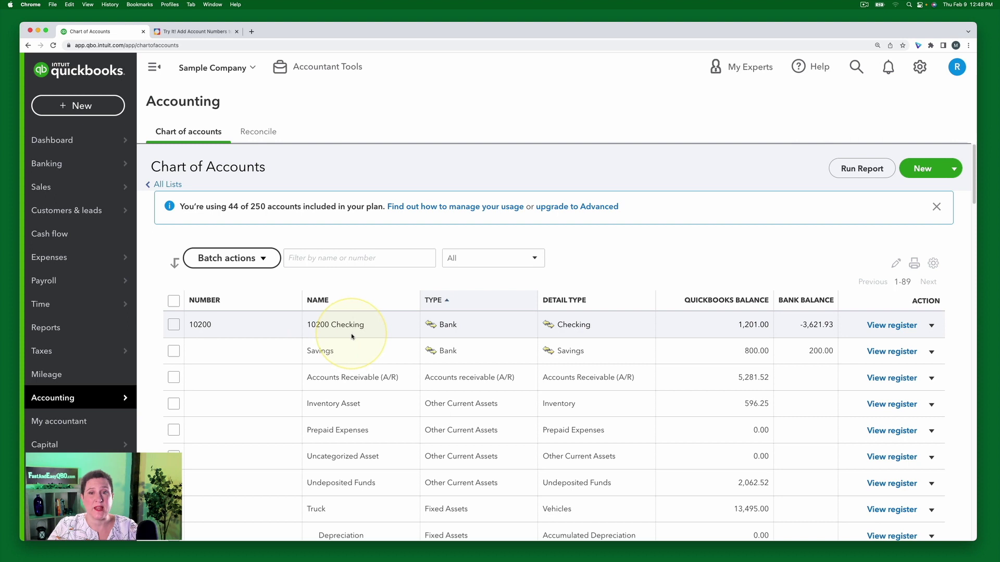
- Confirm the Checking row reads '10200 Checking', then return to the NOTE page
click(193, 32)
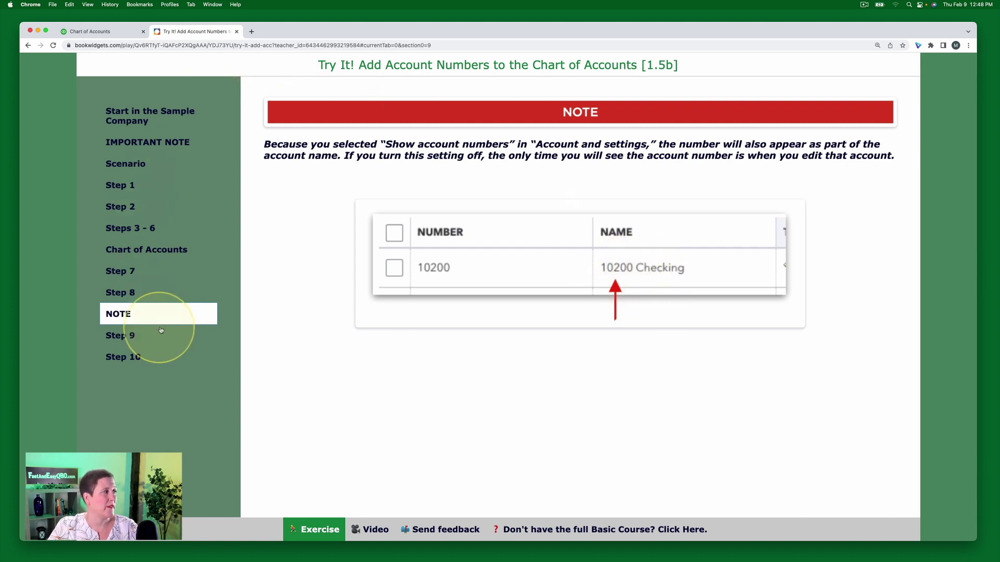
- Read Step 9 on entering all account numbers at once, then return to the Chart of Accounts
click(122, 339)
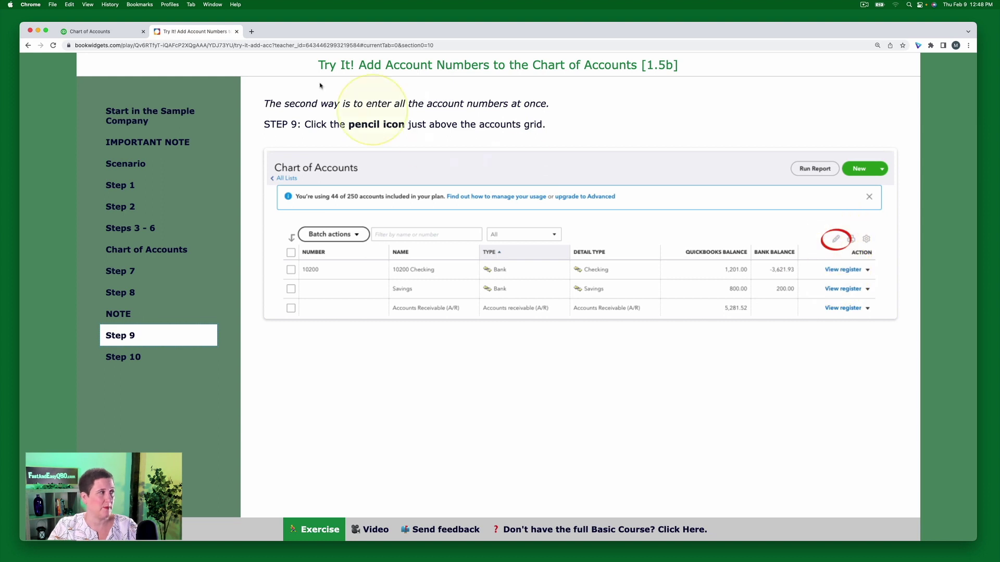
click(103, 33)
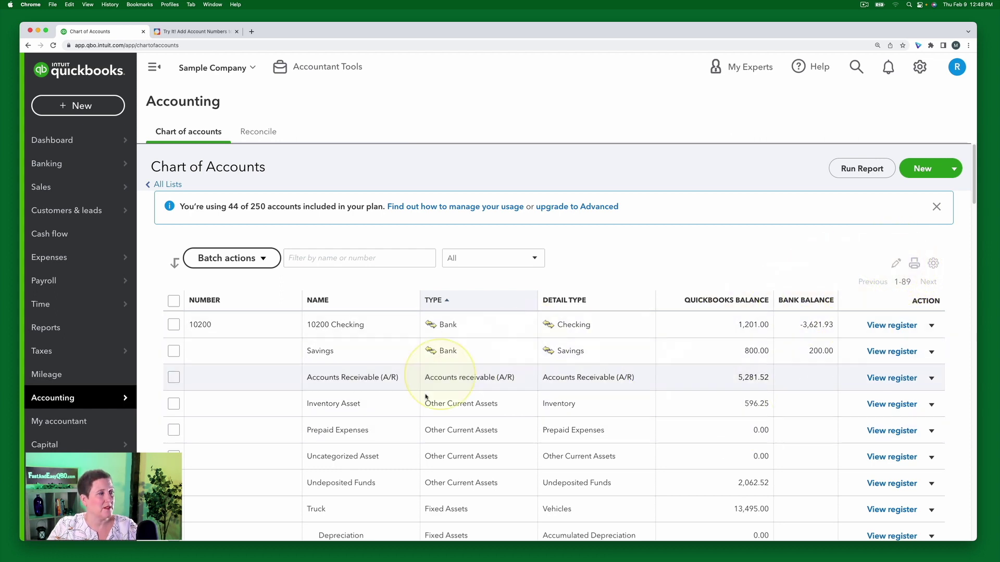
- Put the Chart of Accounts into its editable all-accounts grid, then return to the instructions
click(896, 265)
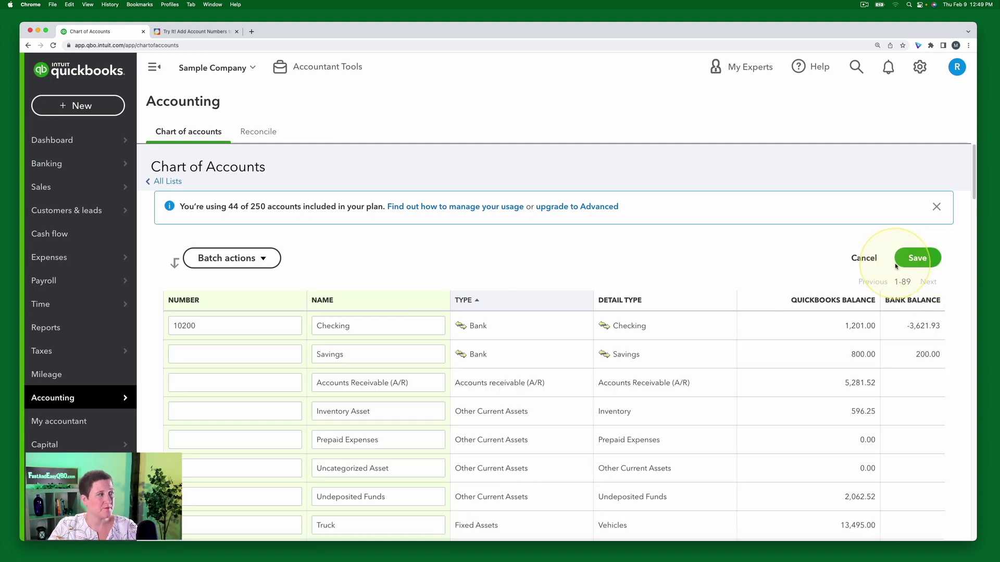
scroll(684, 236, down, 1)
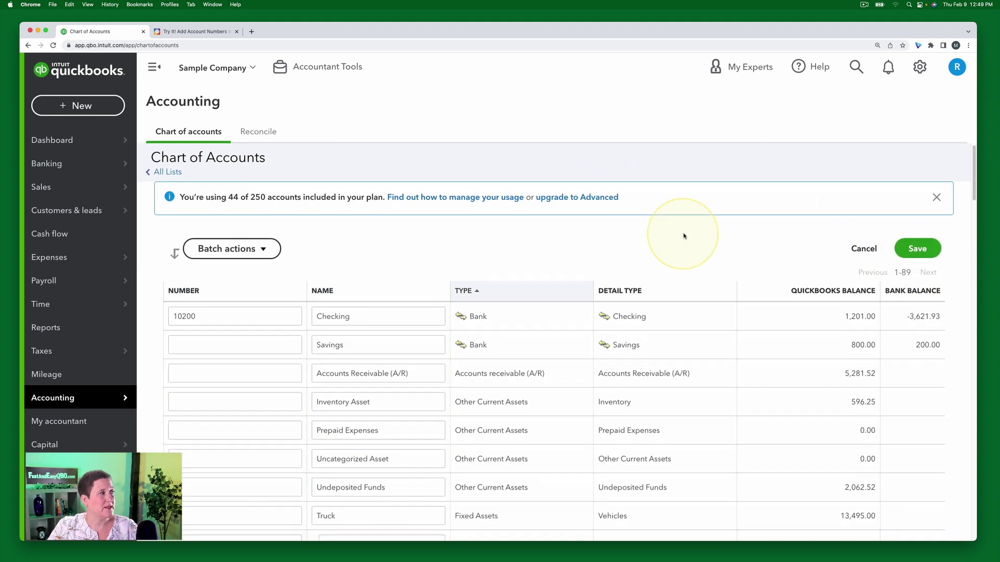
scroll(684, 232, down, 3)
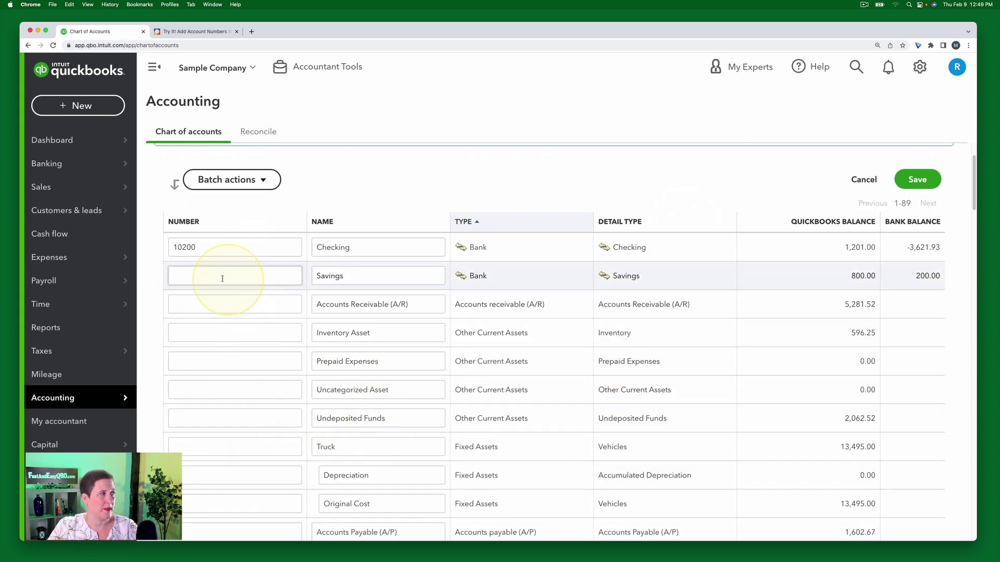
scroll(286, 312, up, 1)
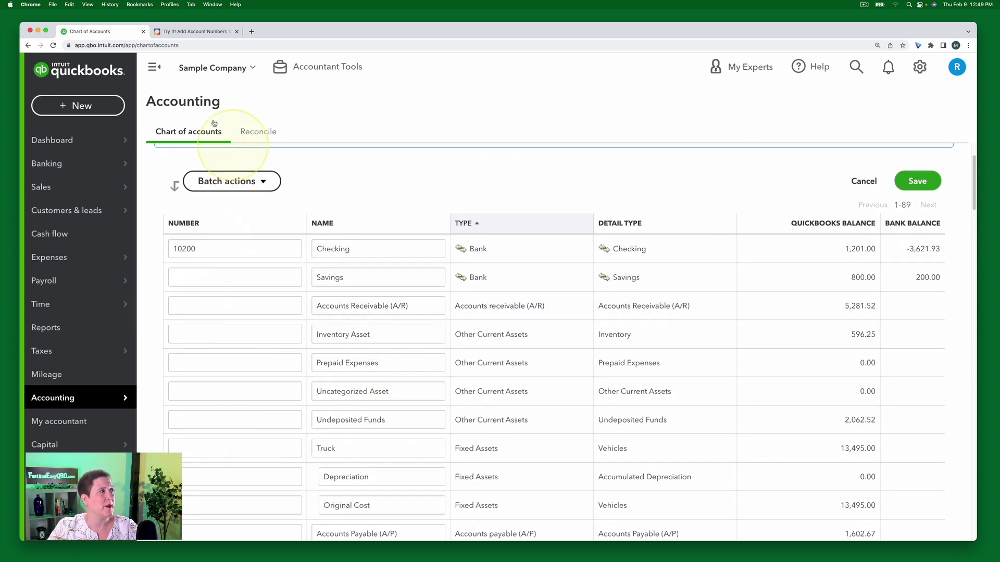
click(198, 32)
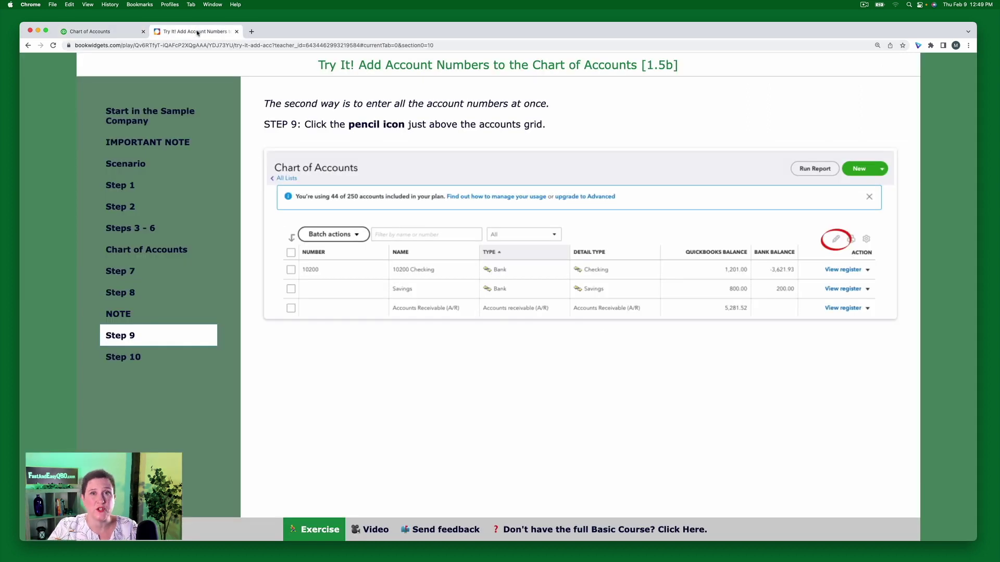
- Review Step 10's numbers 10200, 10300 and 11000, then go back to the editable grid
click(138, 357)
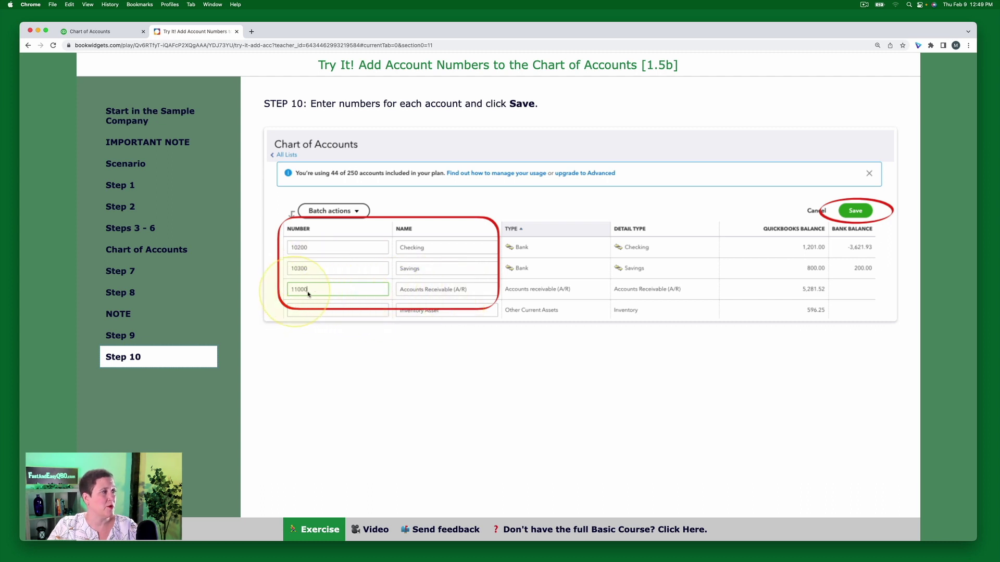
click(91, 31)
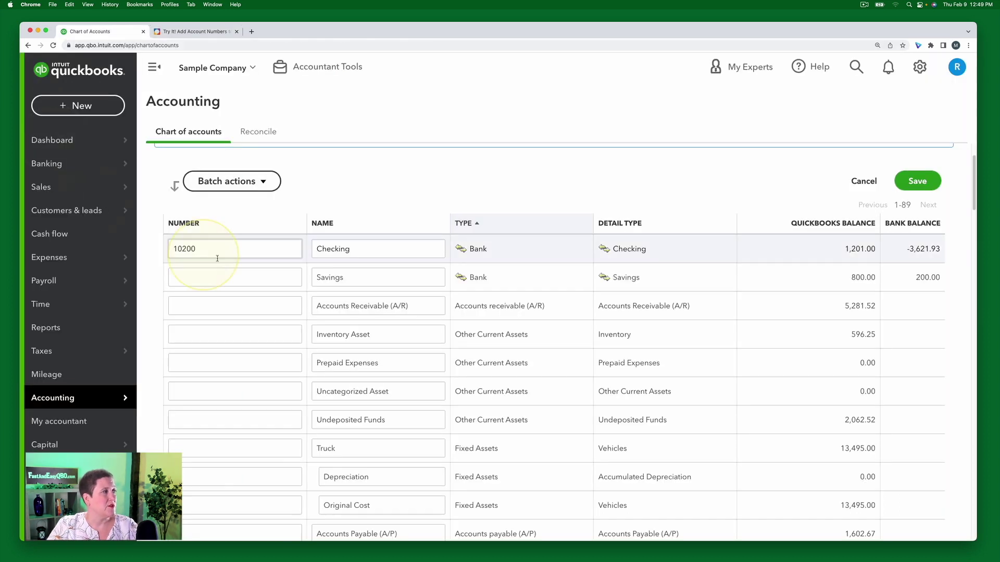
- Enter 10300 for Savings and 11000 for Accounts Receivable in the editable grid
click(212, 278)
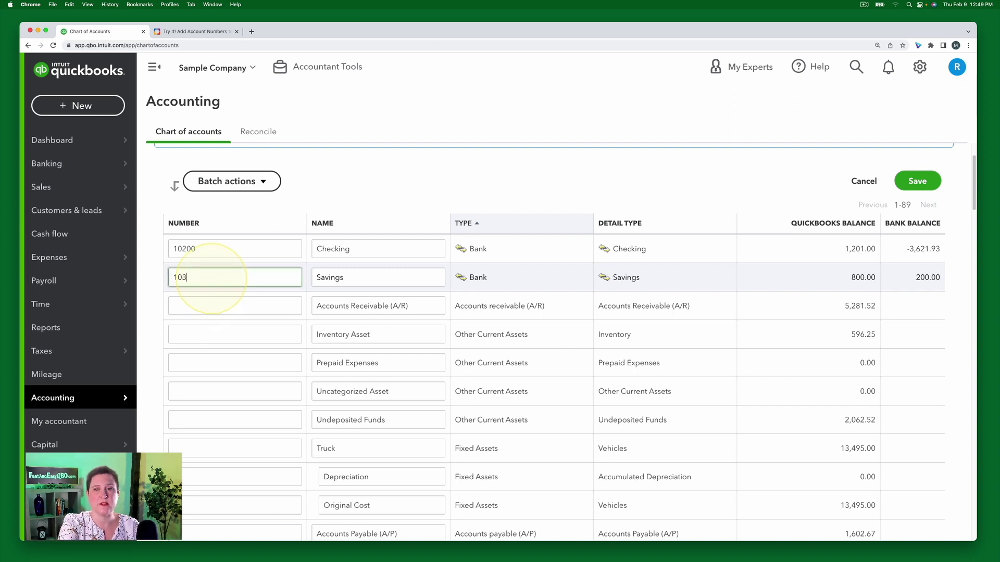
click(211, 306)
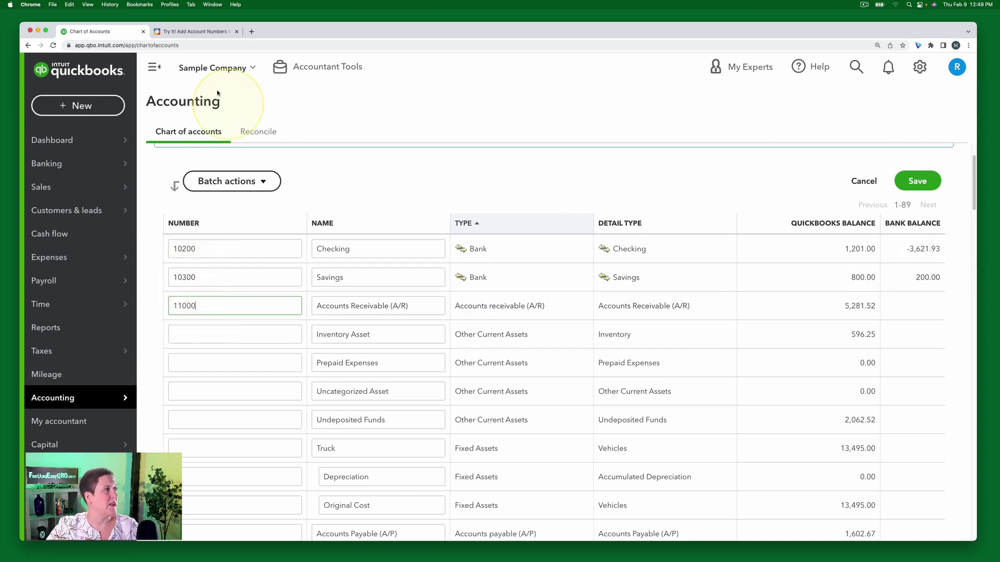
click(204, 32)
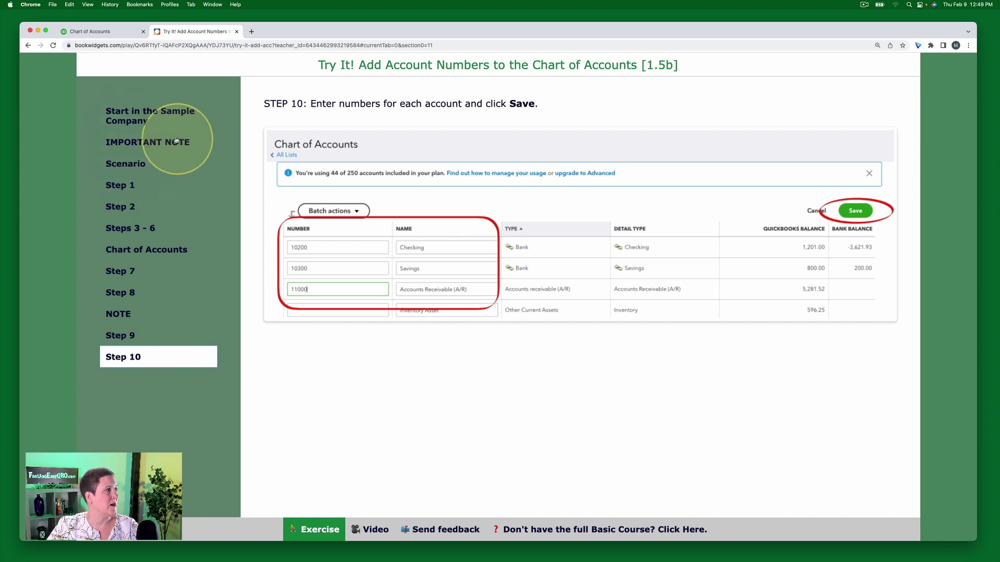
click(134, 166)
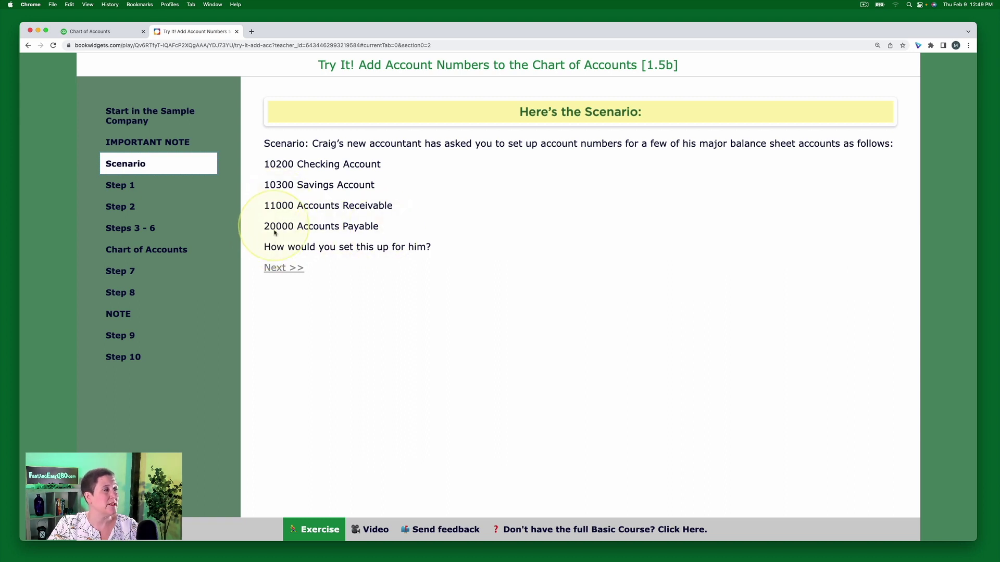
click(130, 337)
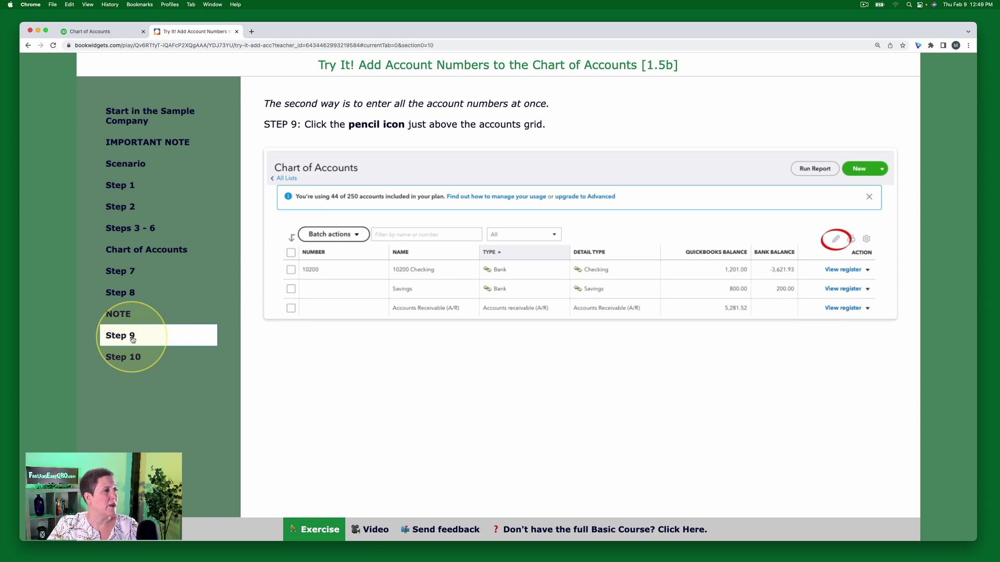
click(129, 358)
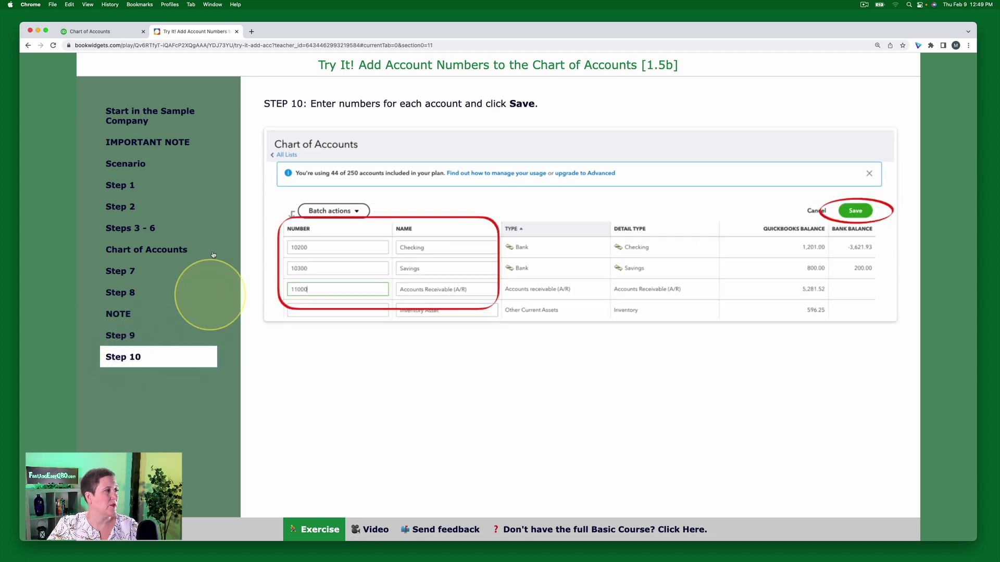
click(99, 32)
- Scroll down to Accounts Payable and start entering its number
scroll(331, 374, down, 5)
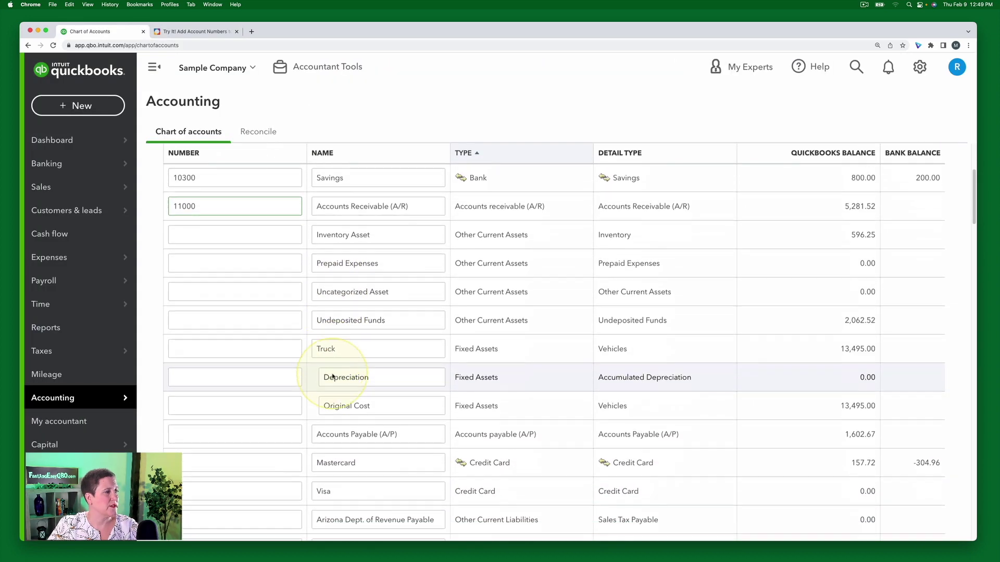
scroll(292, 386, down, 1)
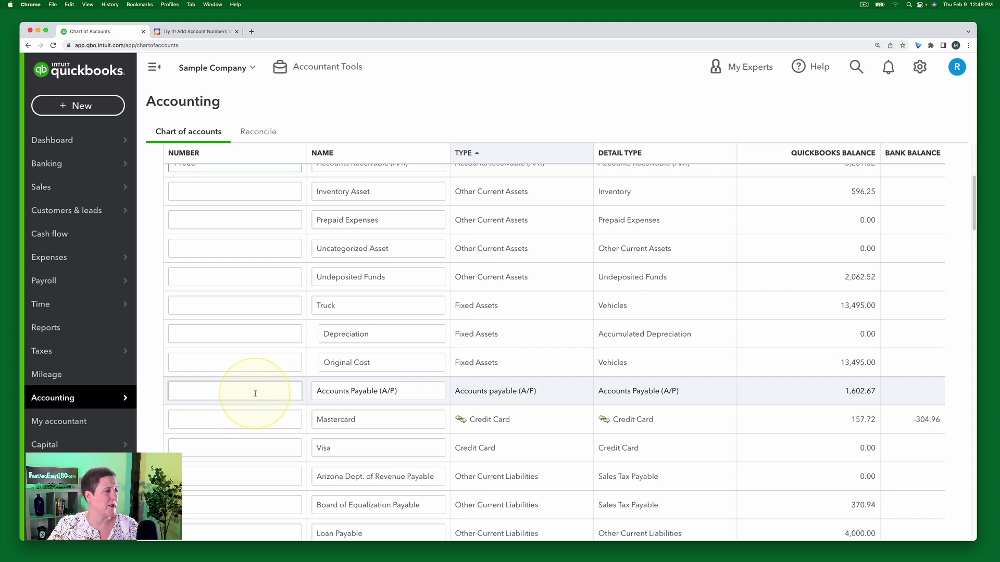
click(255, 393)
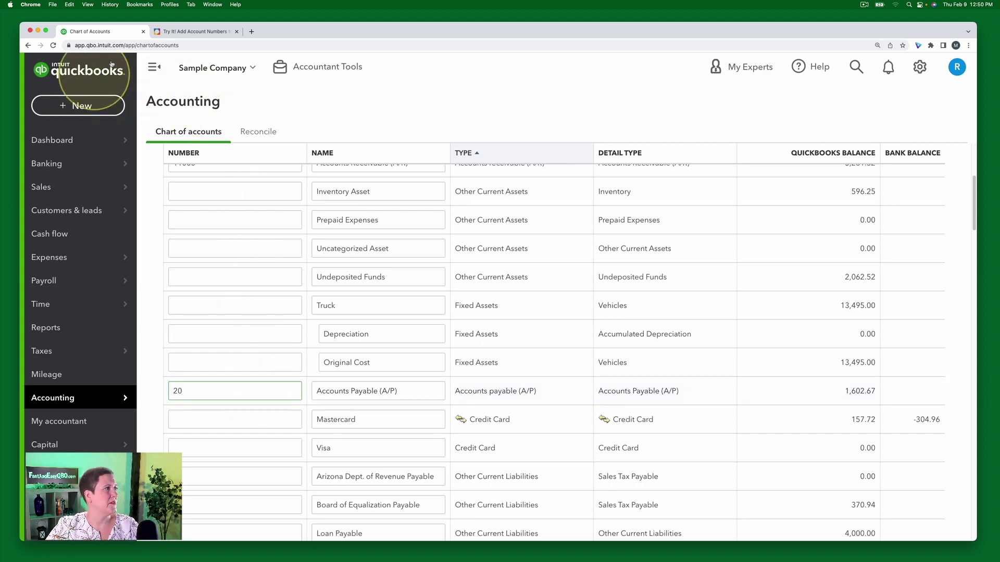
- Review the scenario's account numbers and Step 10, then return to the editable grid
click(190, 31)
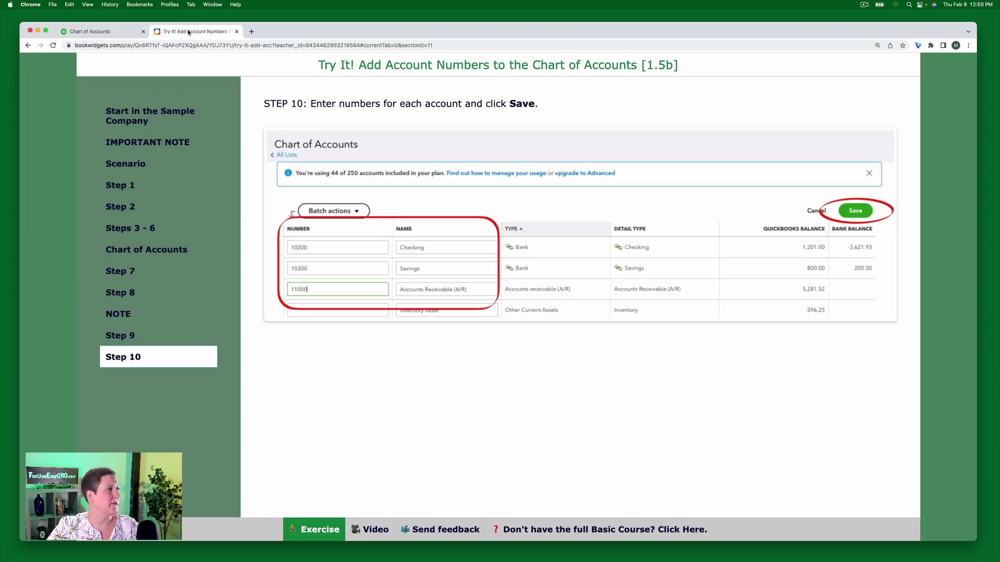
click(137, 166)
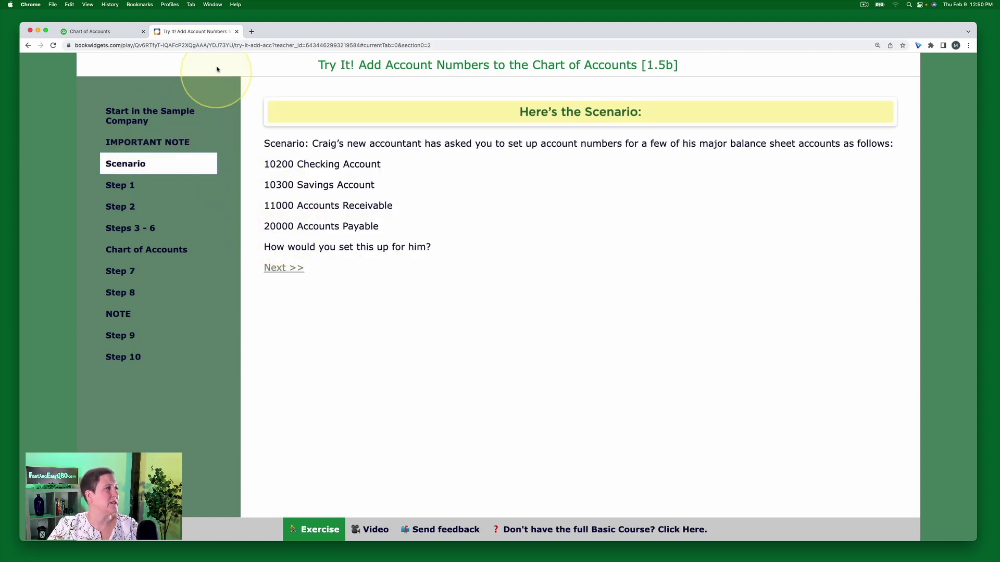
click(132, 363)
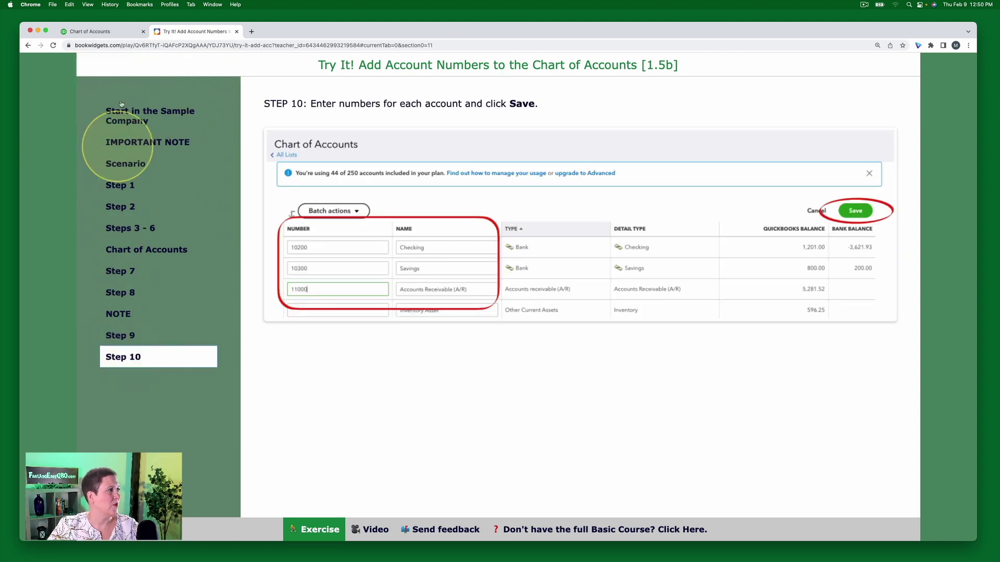
click(90, 31)
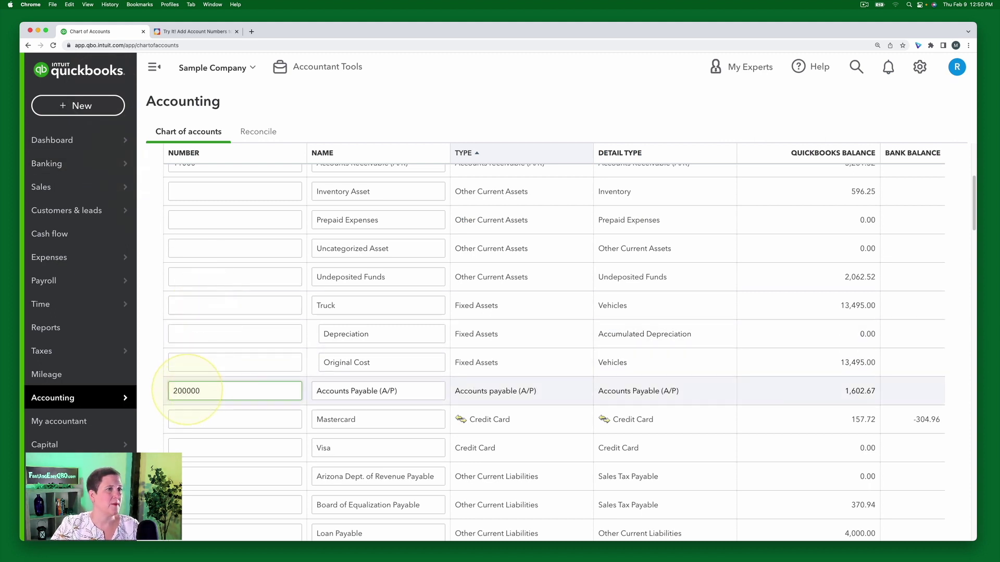
- Save the batch-edited Chart of Accounts with Accounts Payable numbered 200000
scroll(338, 333, down, 3)
scroll(342, 332, up, 3)
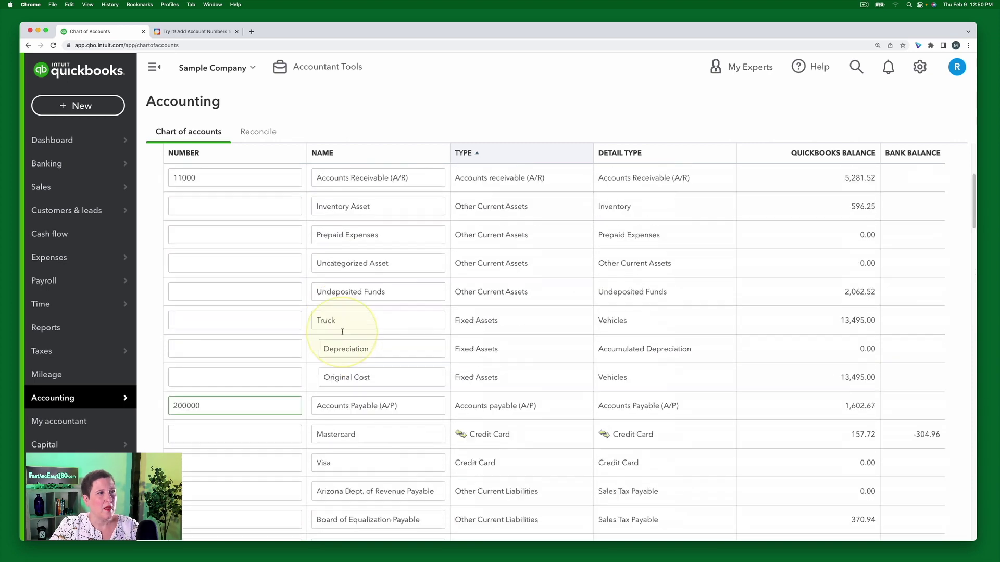
scroll(342, 332, up, 4)
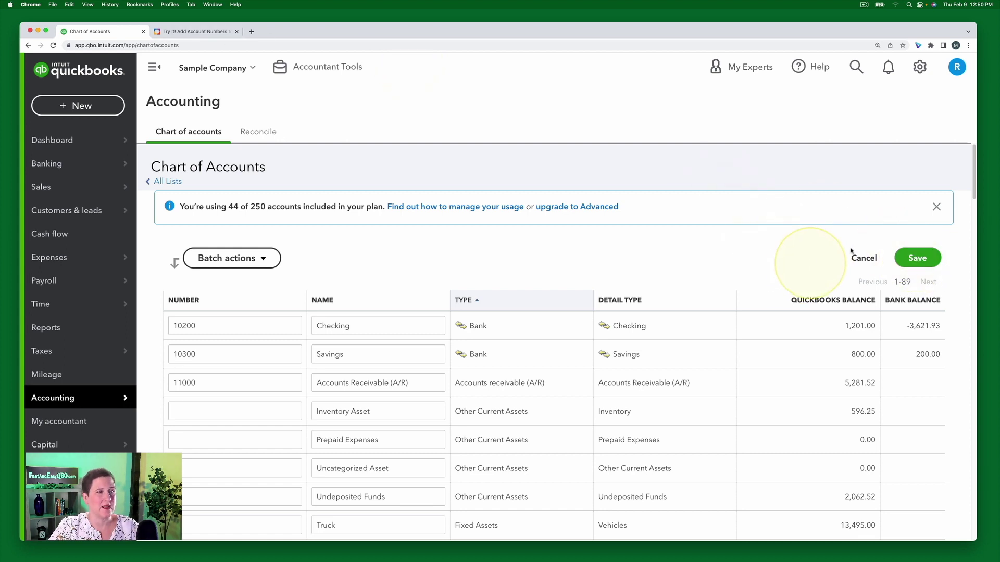
click(917, 258)
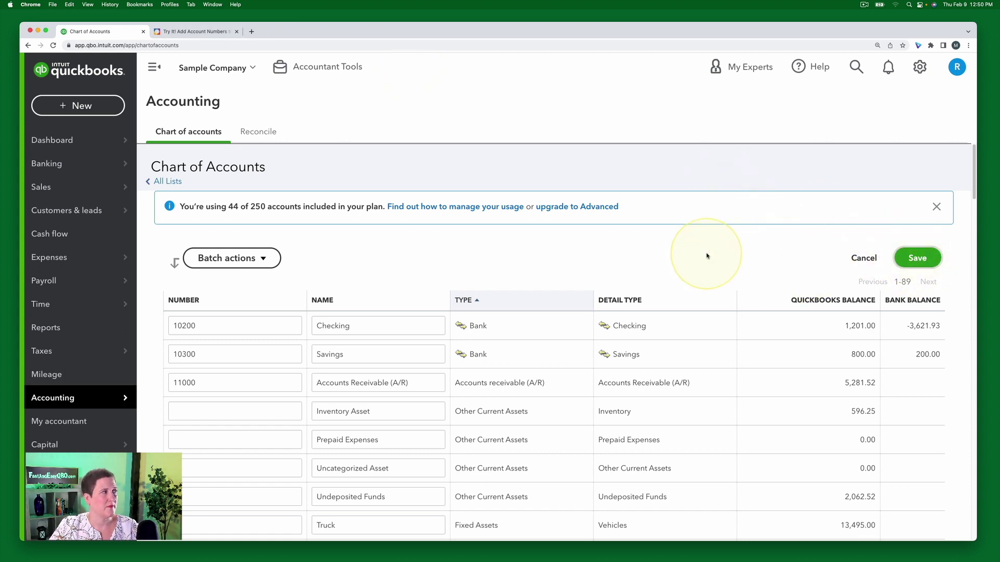
scroll(707, 255, down, 3)
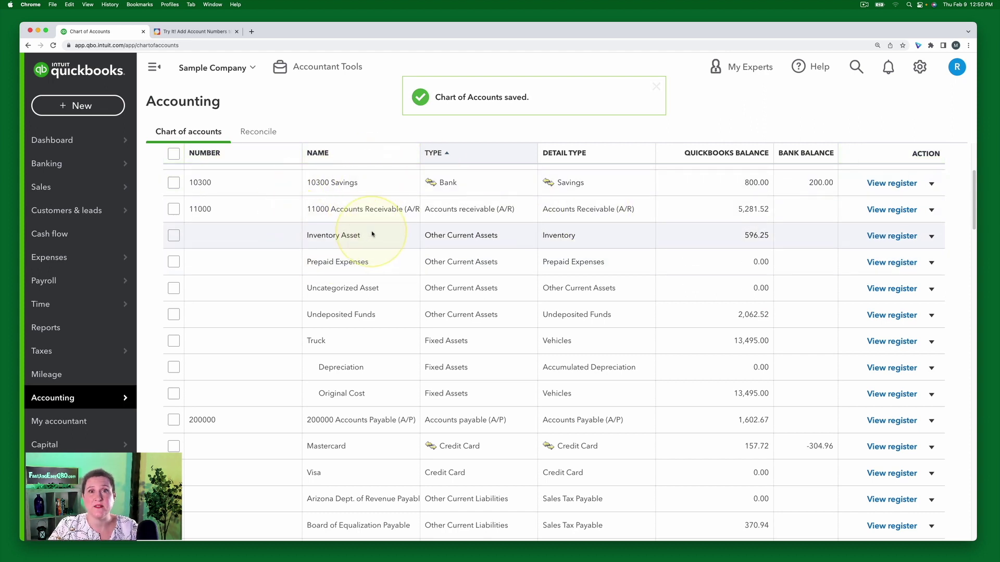
- Switch back to the Try It! Add Account Numbers exercise tab
click(202, 32)
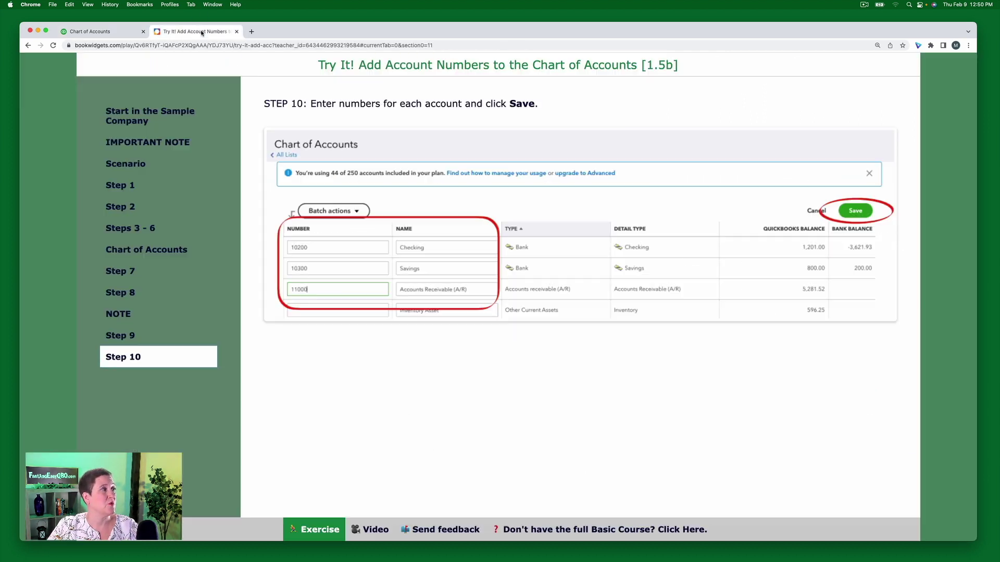